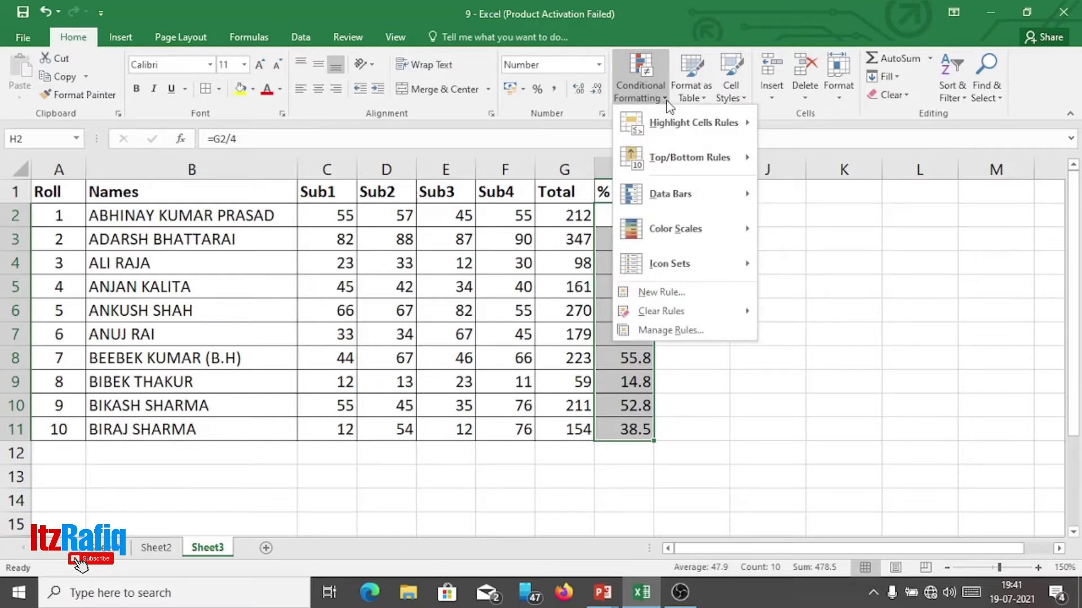
Step: Set up a Greater Than highlight rule for the % values in H2:H11 with 79 as the threshold
mouse_move(686, 131)
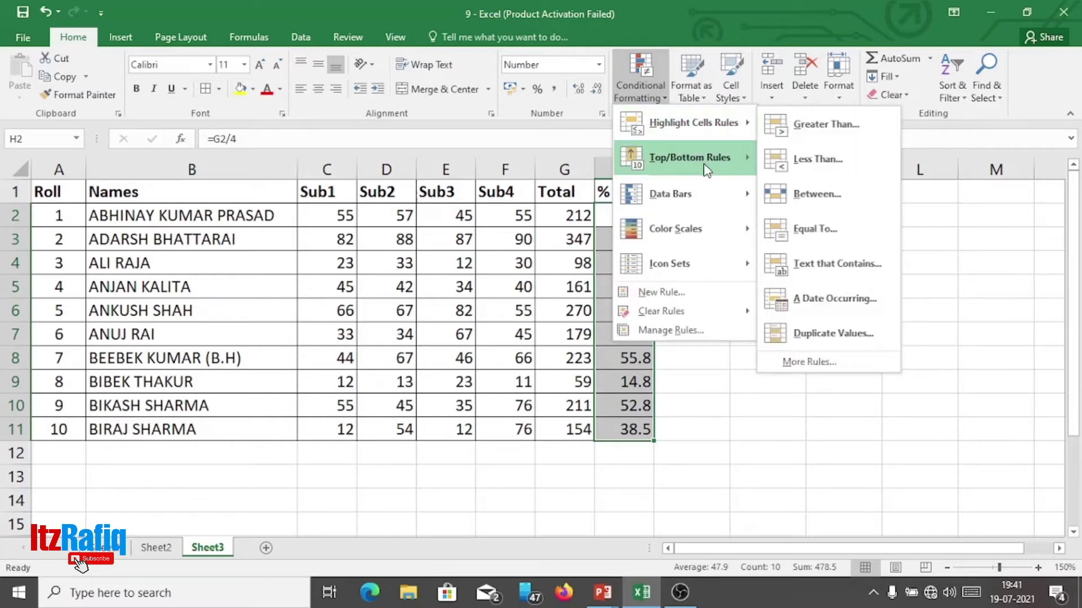
mouse_move(704, 165)
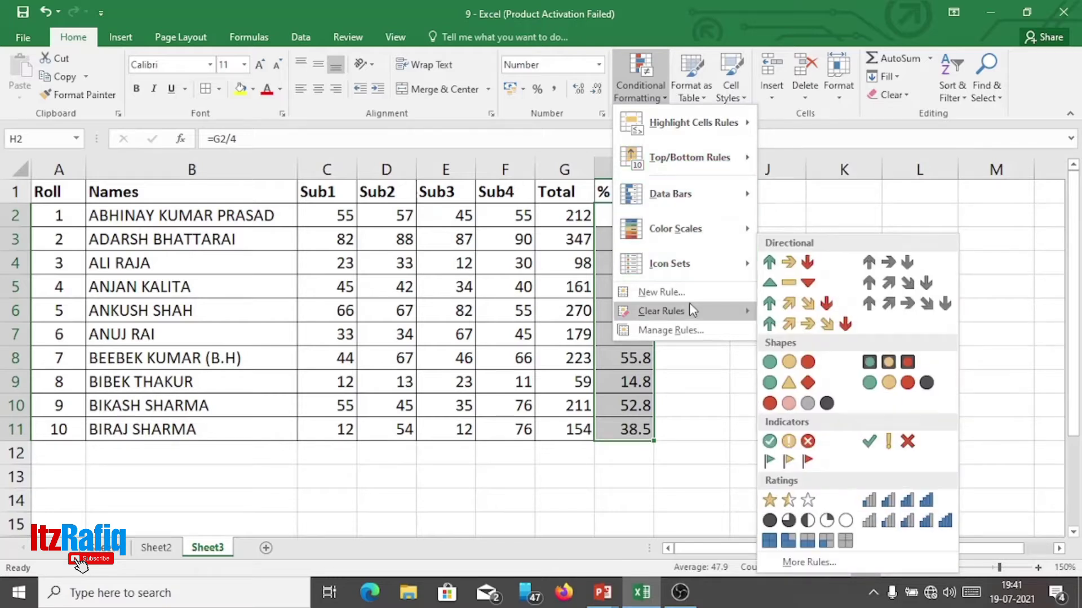
mouse_move(736, 129)
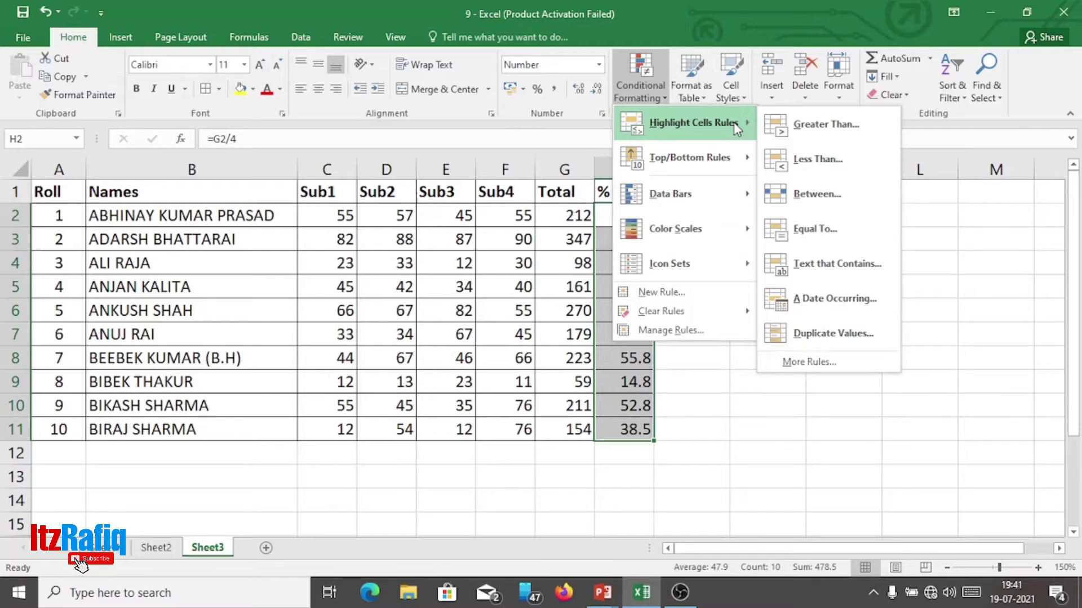
left_click(811, 140)
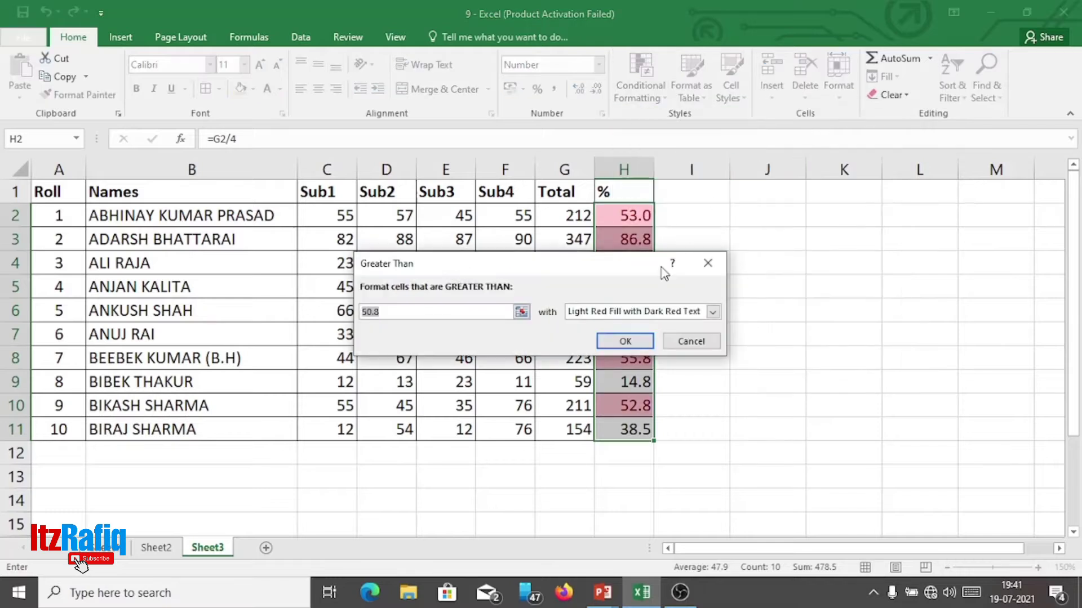
left_click_drag(565, 266, 879, 257)
left_click(720, 298)
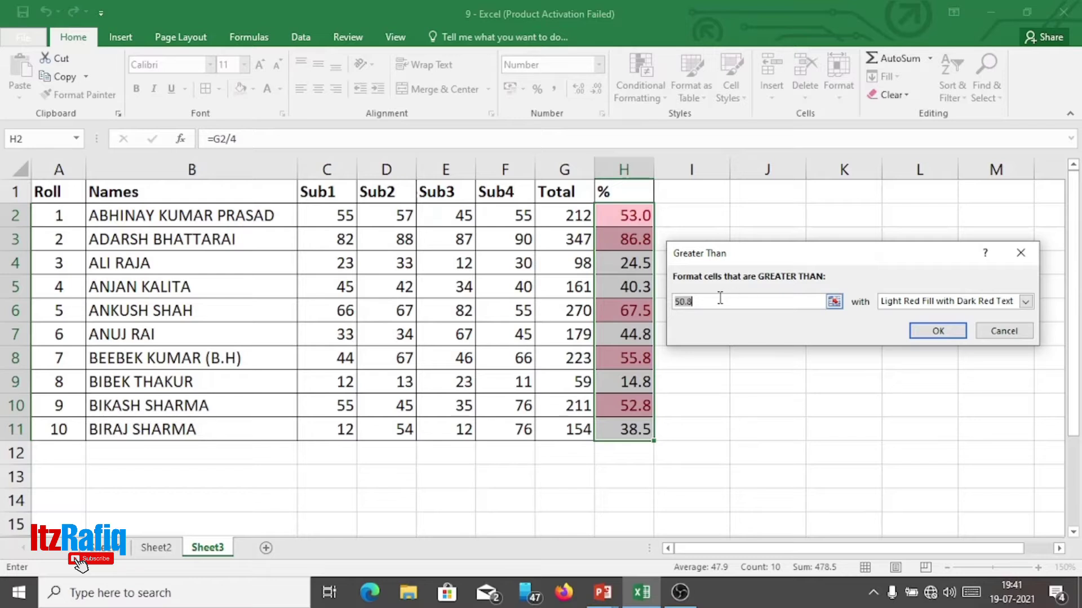
key("BackSpace")
type("8")
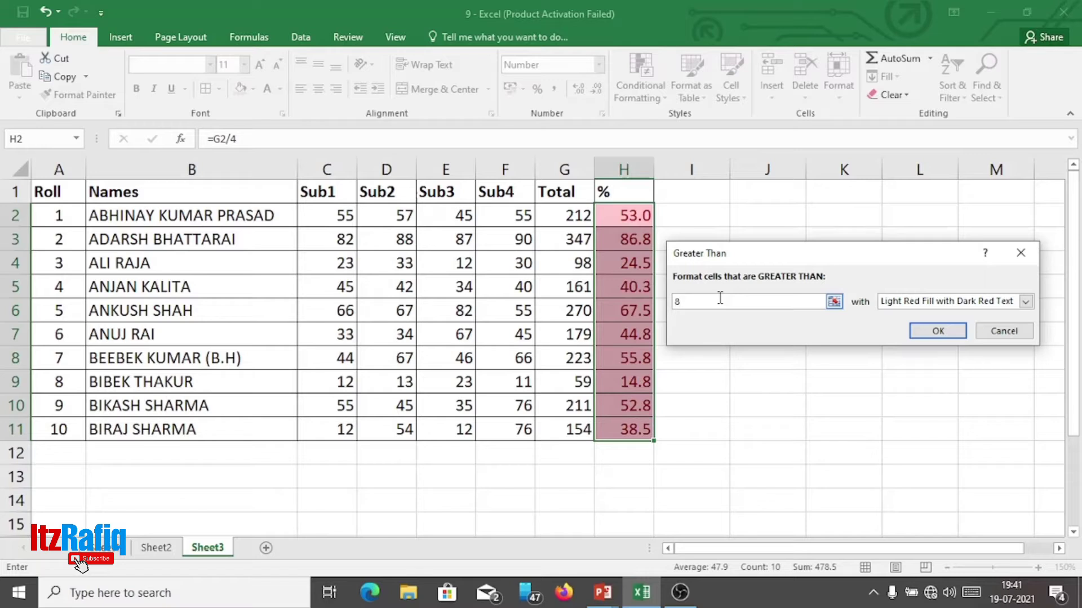
key("BackSpace")
type("79")
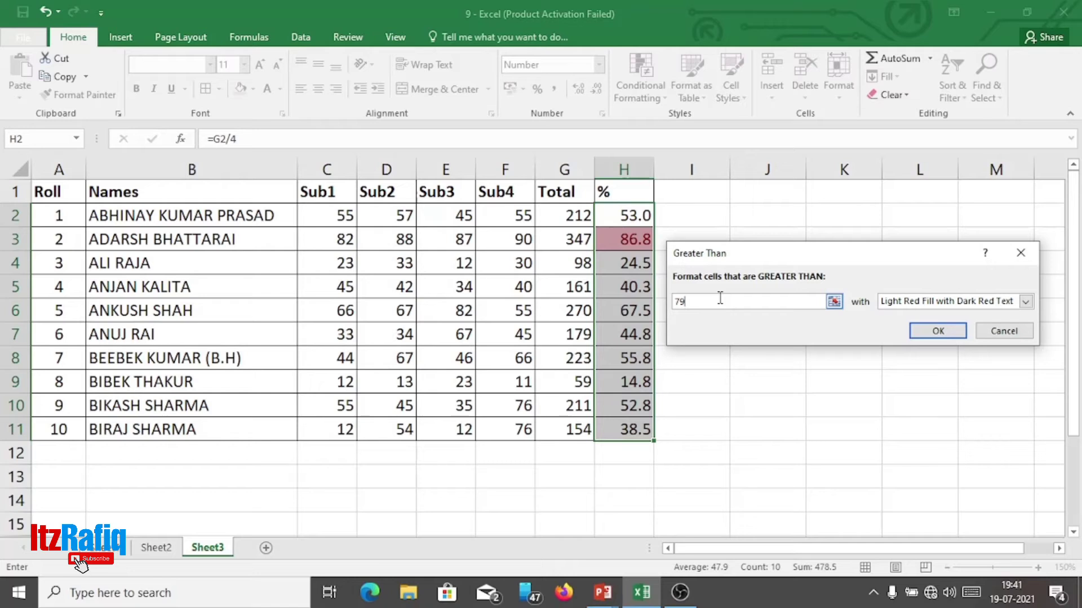
left_click(910, 305)
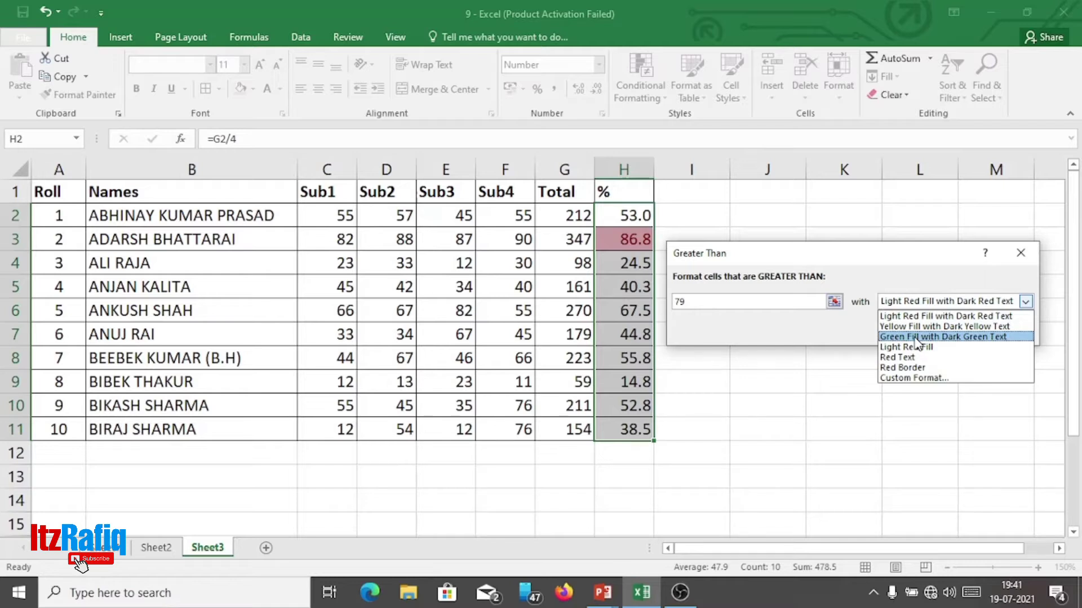
left_click(914, 380)
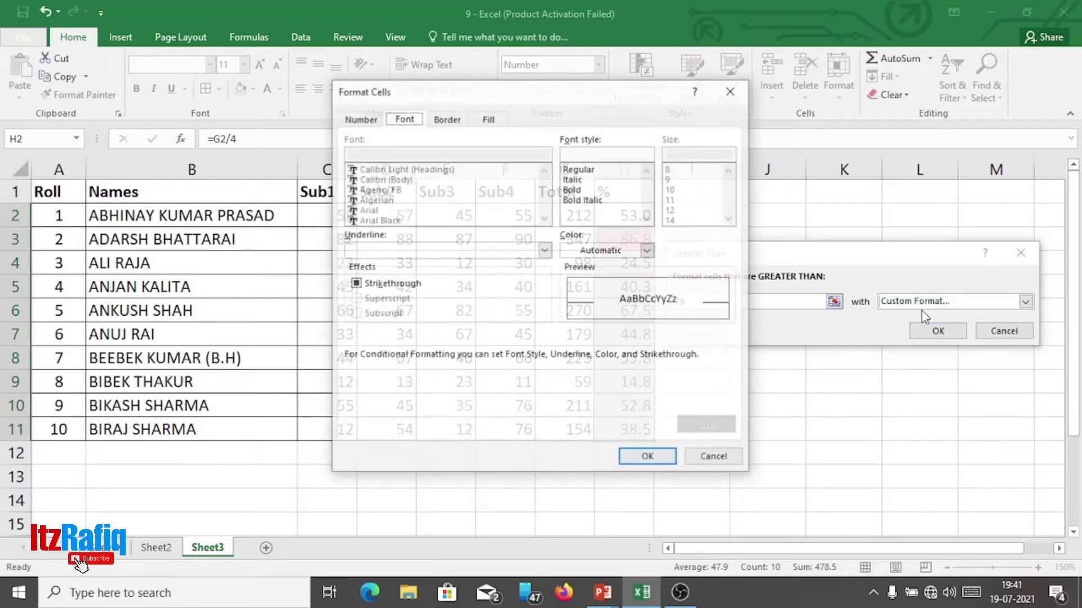
left_click(732, 93)
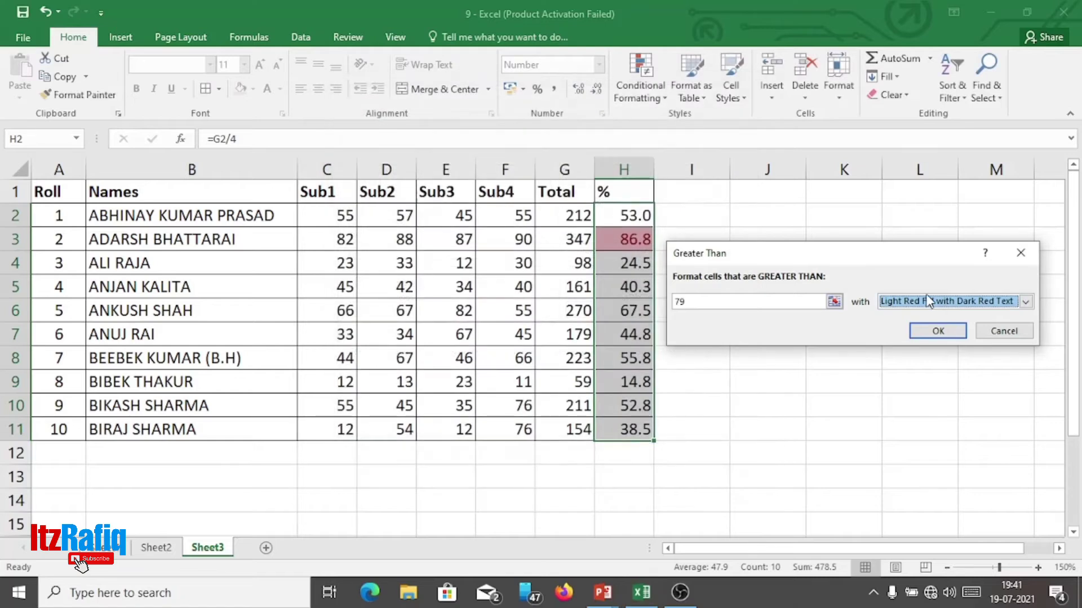
Step: Set the Greater Than rule's format to Green Fill with Dark Green Text and apply it to the % column
left_click(928, 301)
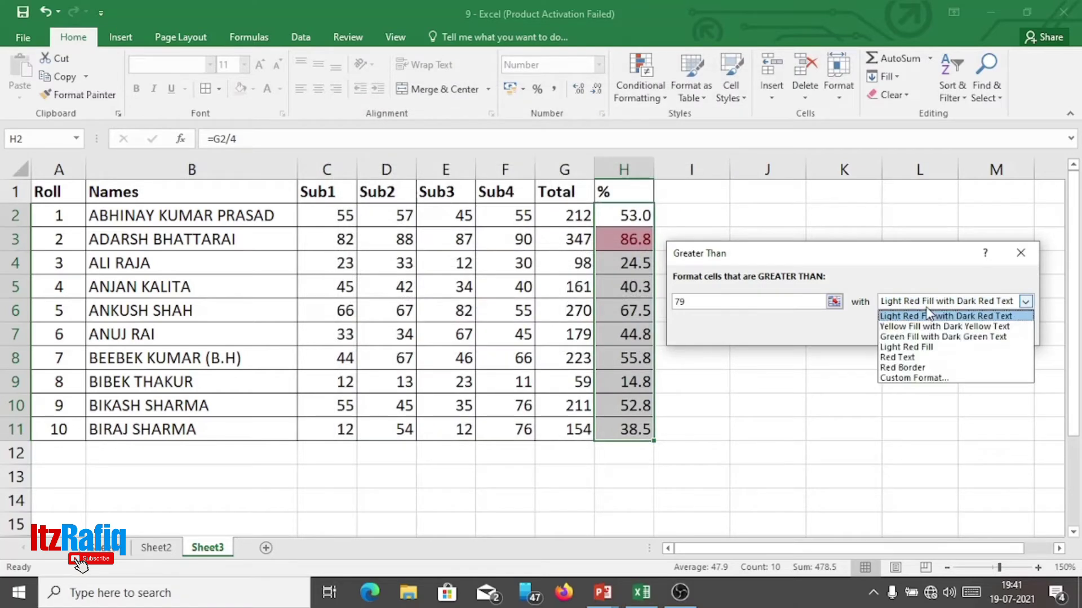
left_click(926, 337)
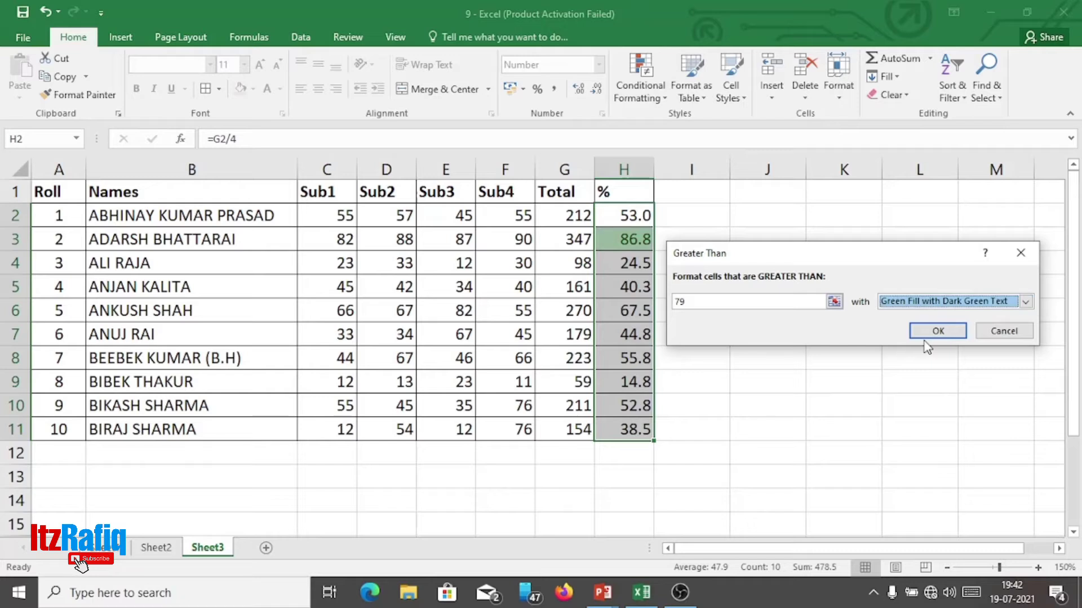
left_click(925, 332)
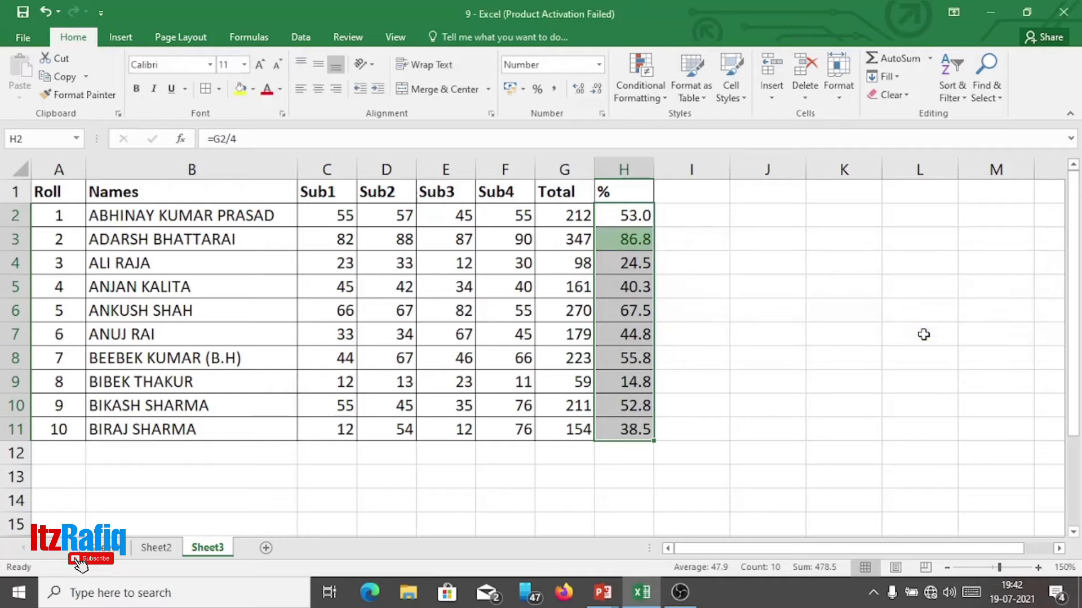
left_click(632, 358)
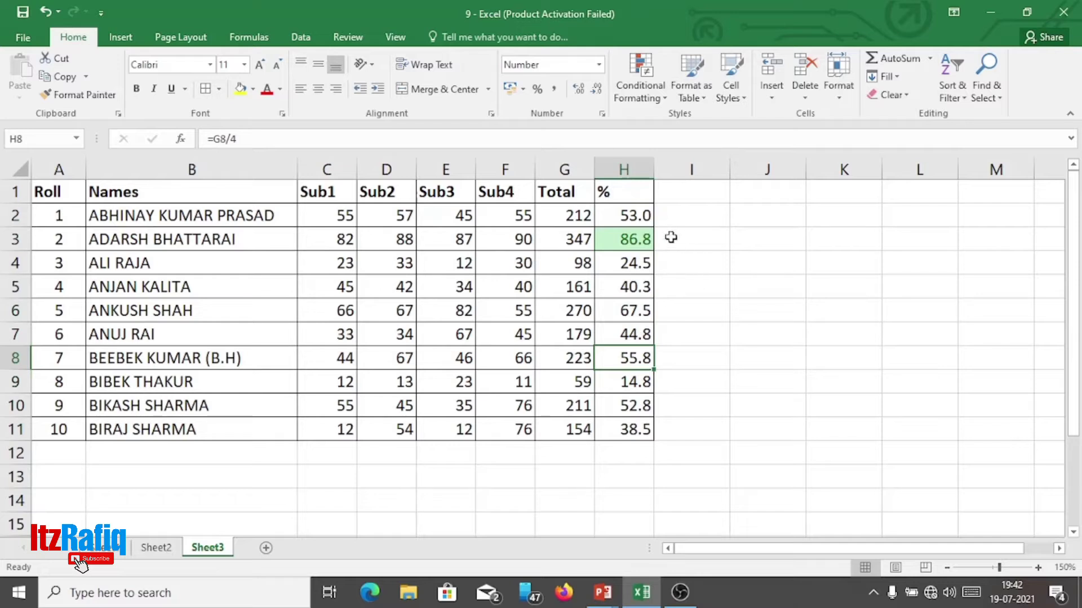
left_click(627, 215)
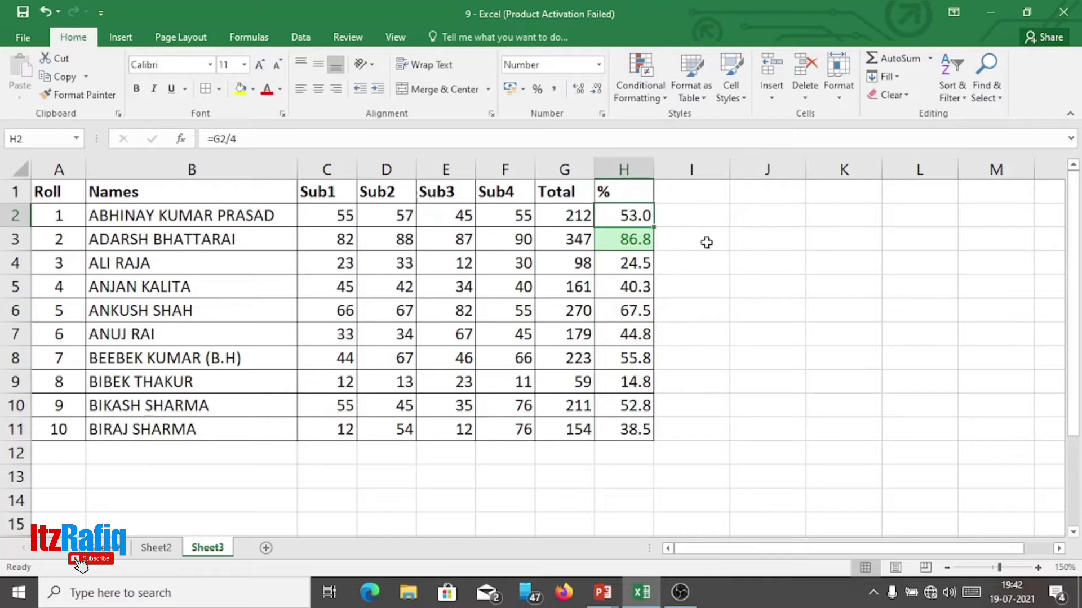
left_click(754, 265)
Step: Highlight the % values in H2:H11 that are less than 30 with Light Red Fill with Dark Red Text
left_click_drag(629, 217, 639, 431)
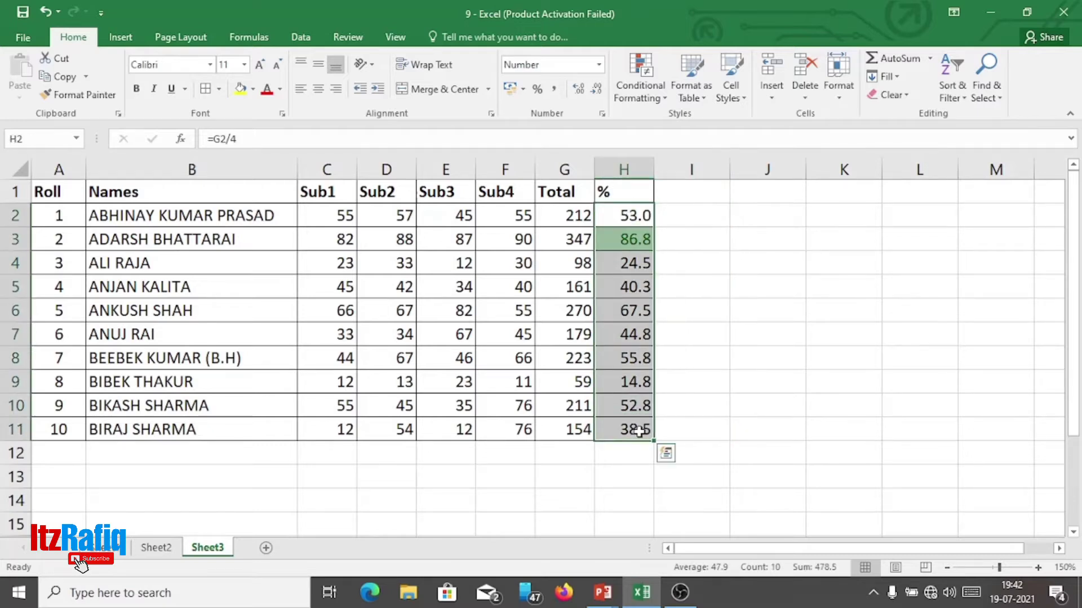
left_click(664, 100)
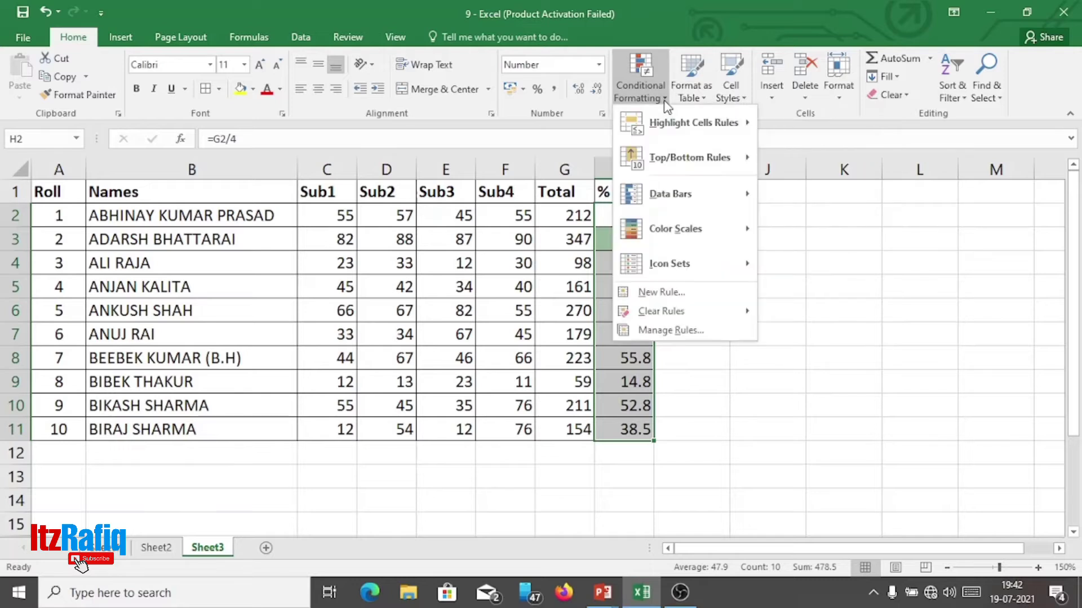
mouse_move(698, 123)
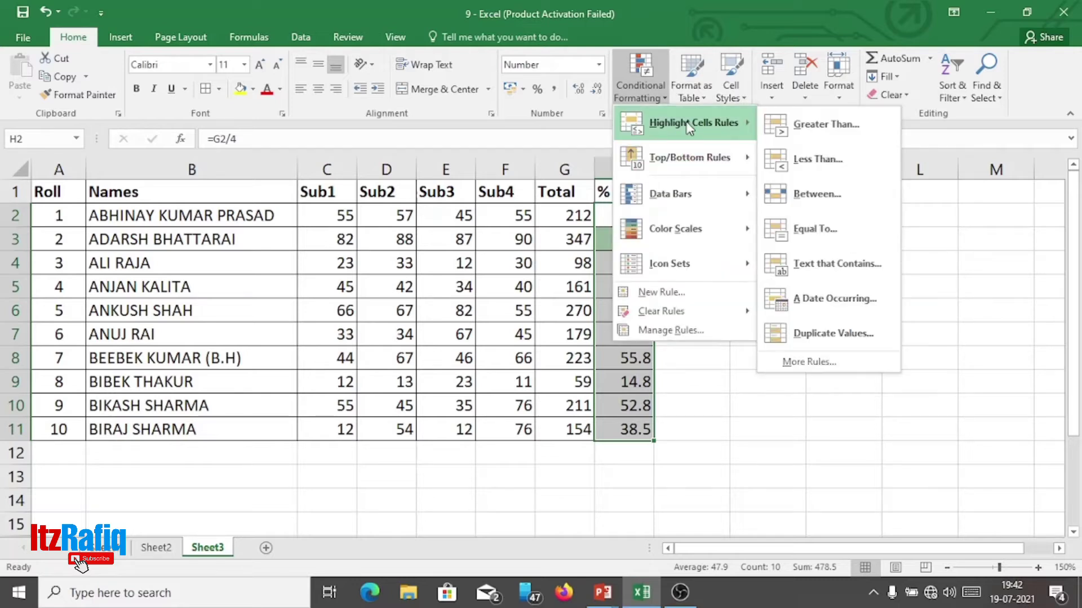
left_click(831, 161)
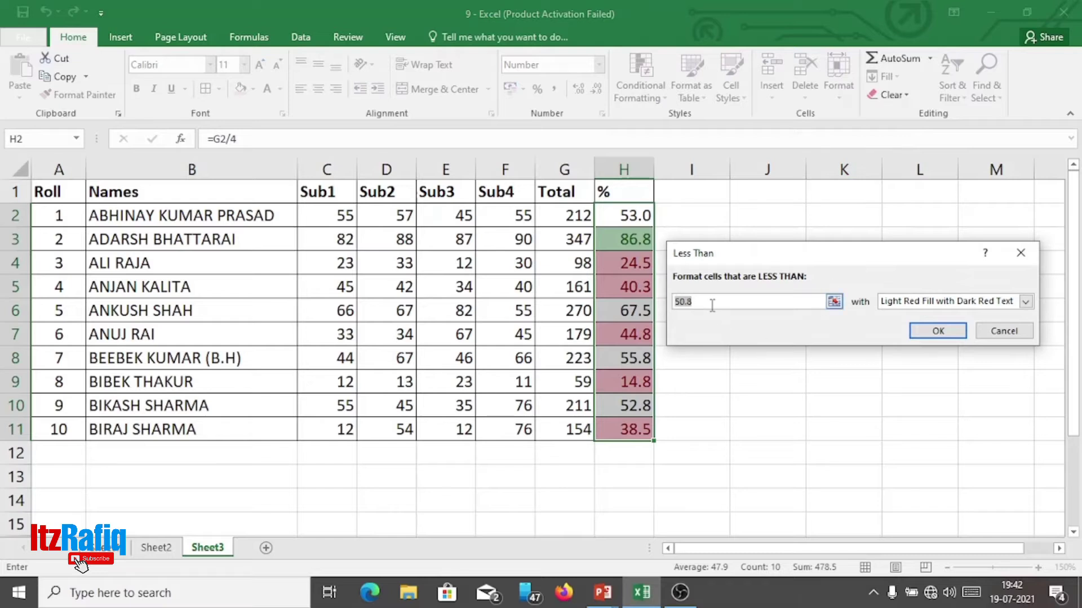
type("30")
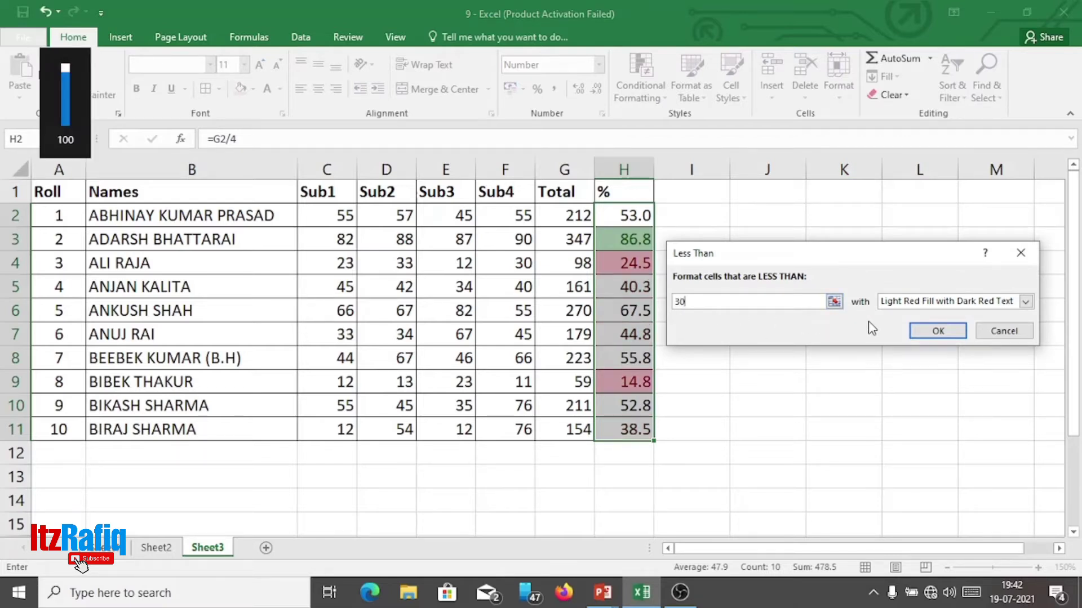
left_click(938, 307)
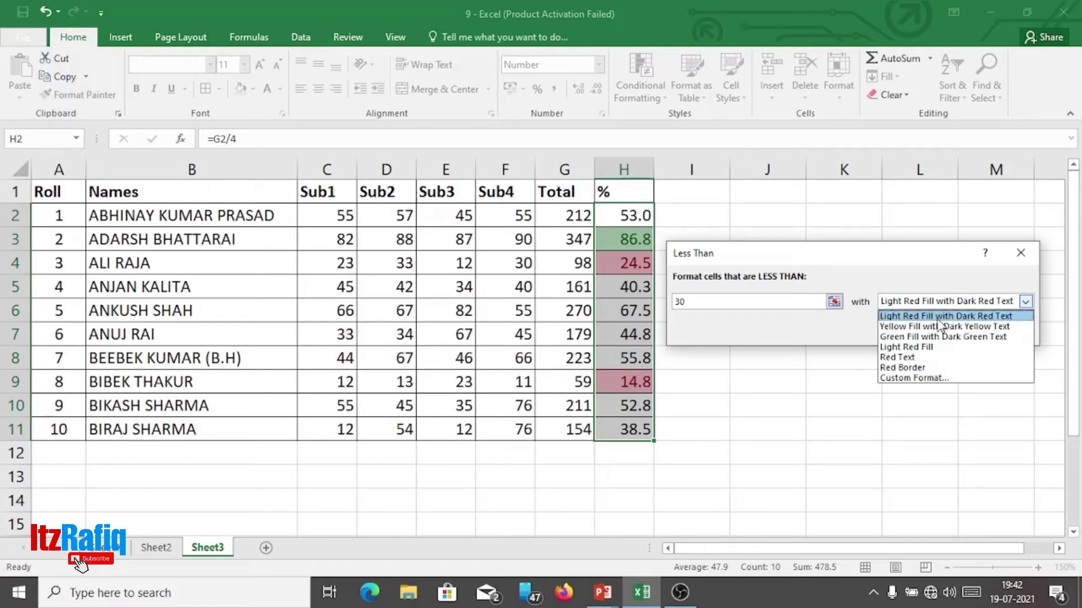
left_click(940, 316)
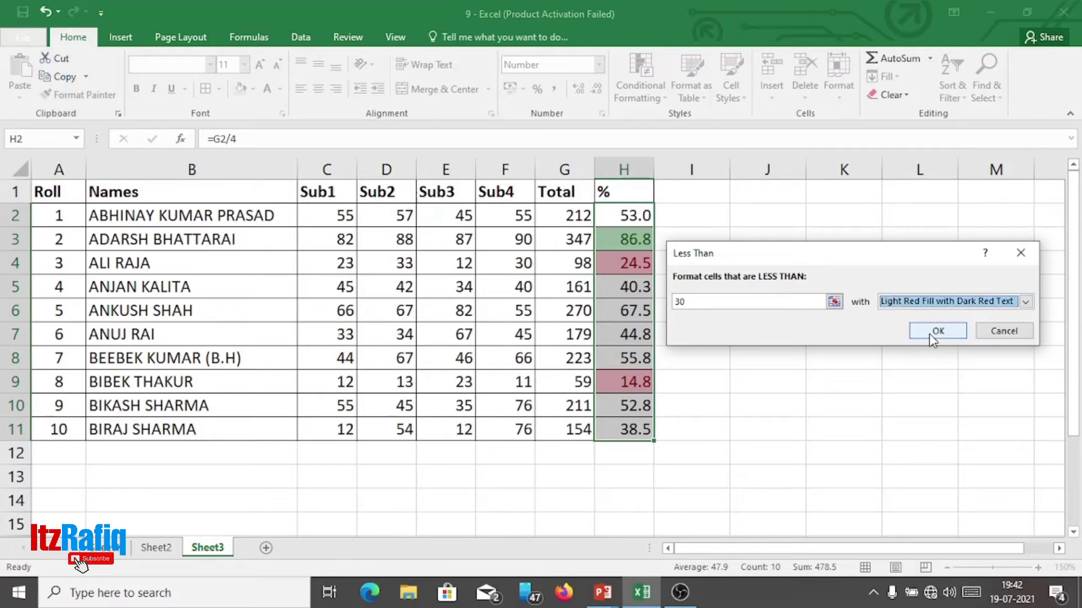
left_click(935, 333)
left_click(757, 416)
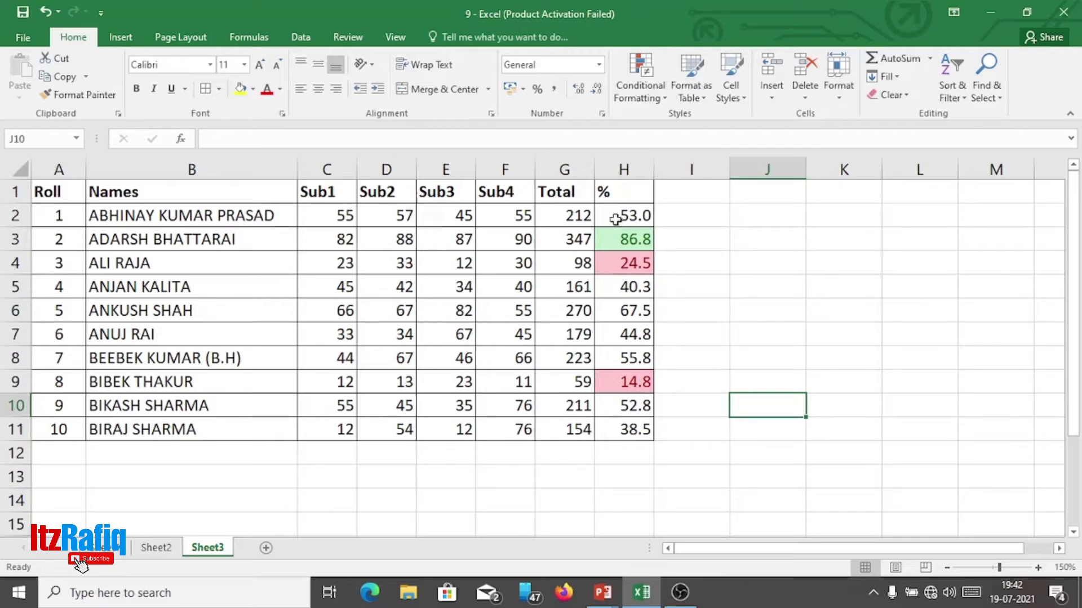
Step: Set up a Between highlight rule for the % values in H2:H11 with limits 50 and 79
left_click_drag(615, 218, 627, 421)
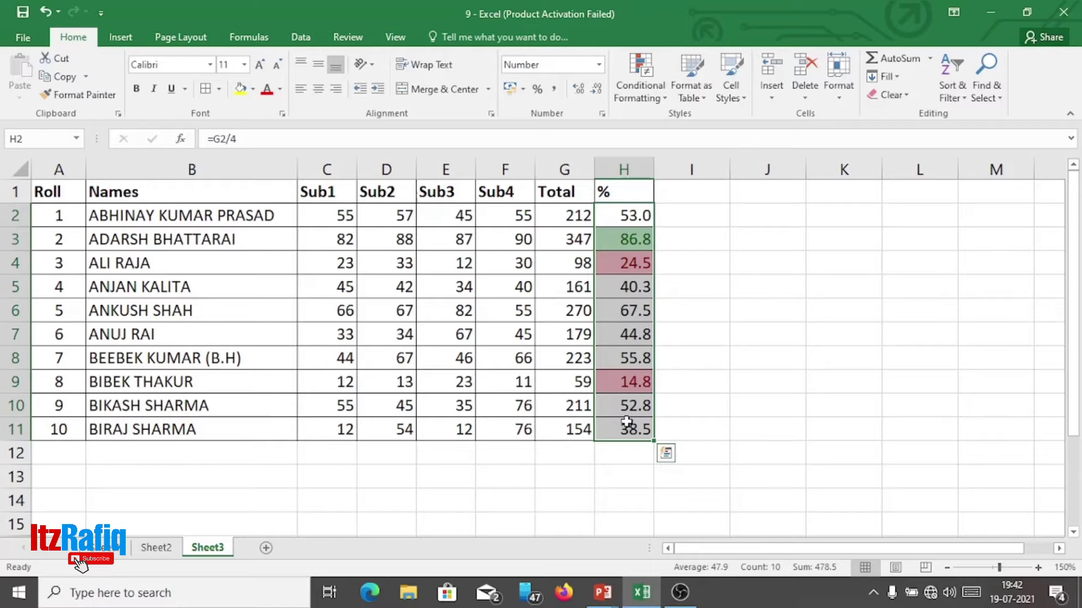
left_click(662, 101)
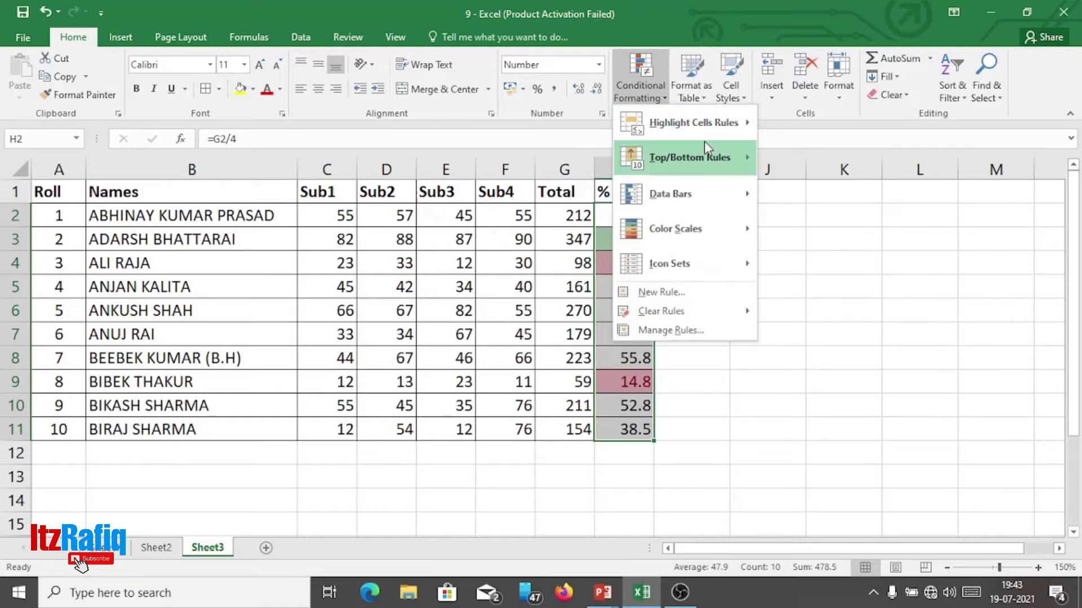
mouse_move(711, 132)
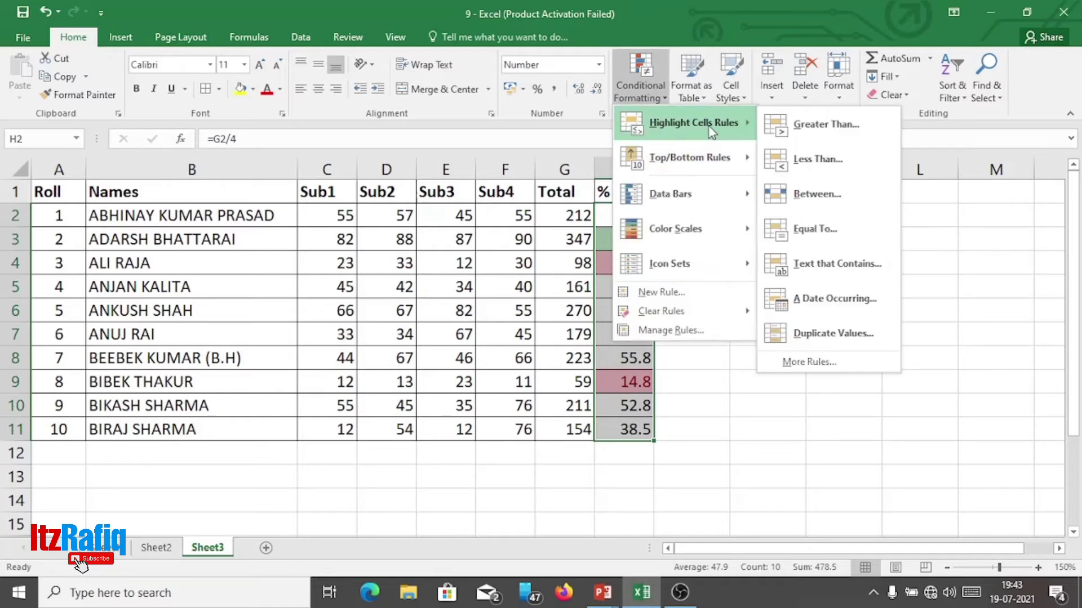
left_click(816, 194)
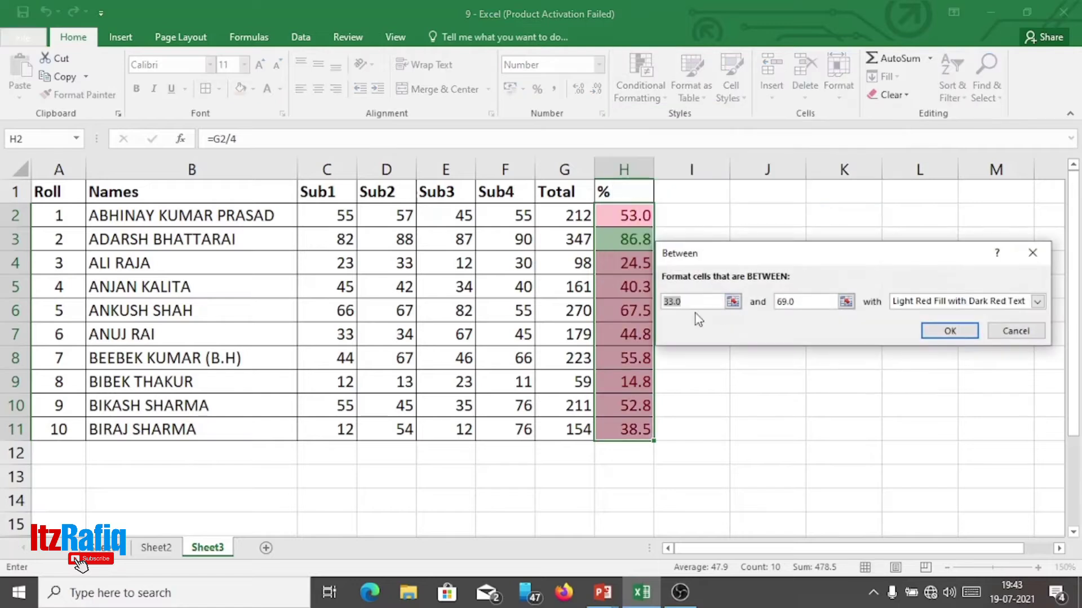
type("50")
left_click(797, 306)
key("BackSpace")
key("BackSpace")
key("BackSpace")
key("BackSpace")
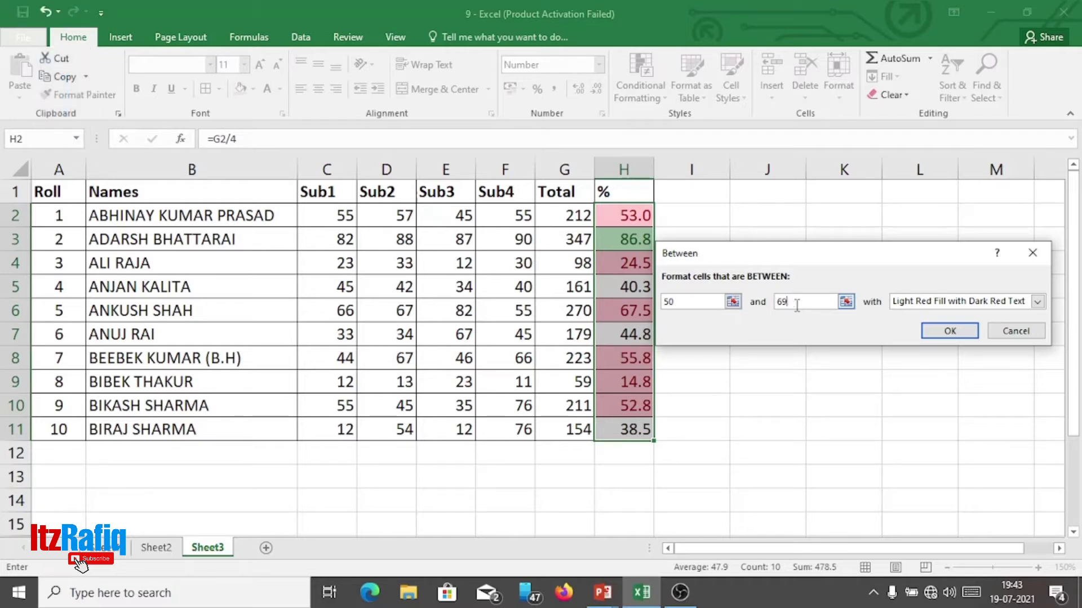
type("79")
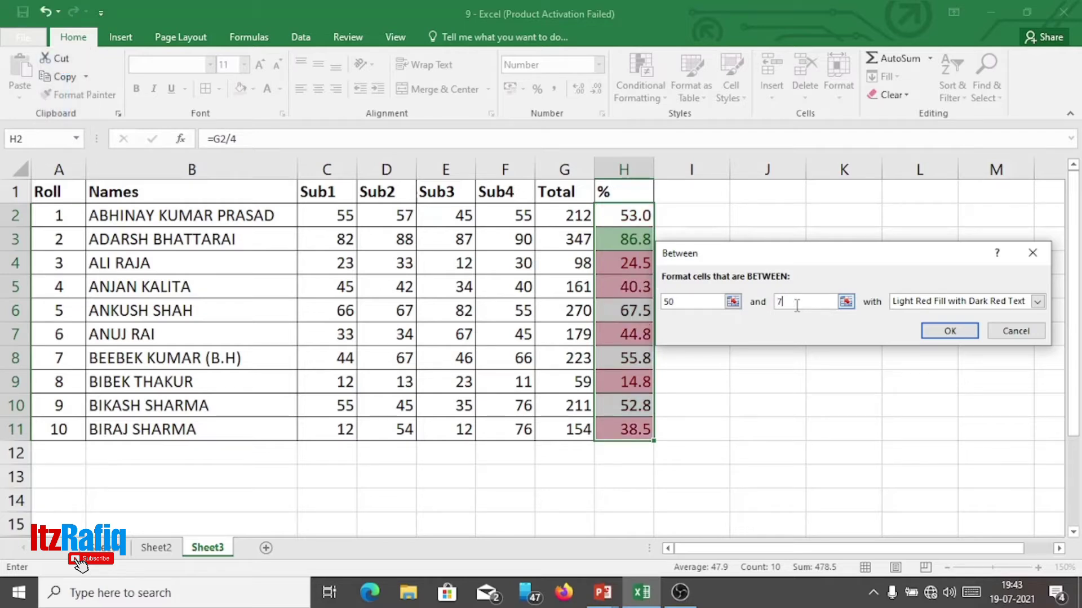
Step: Choose a custom format for the Between rule and set its background fill to a medium blue
left_click(941, 303)
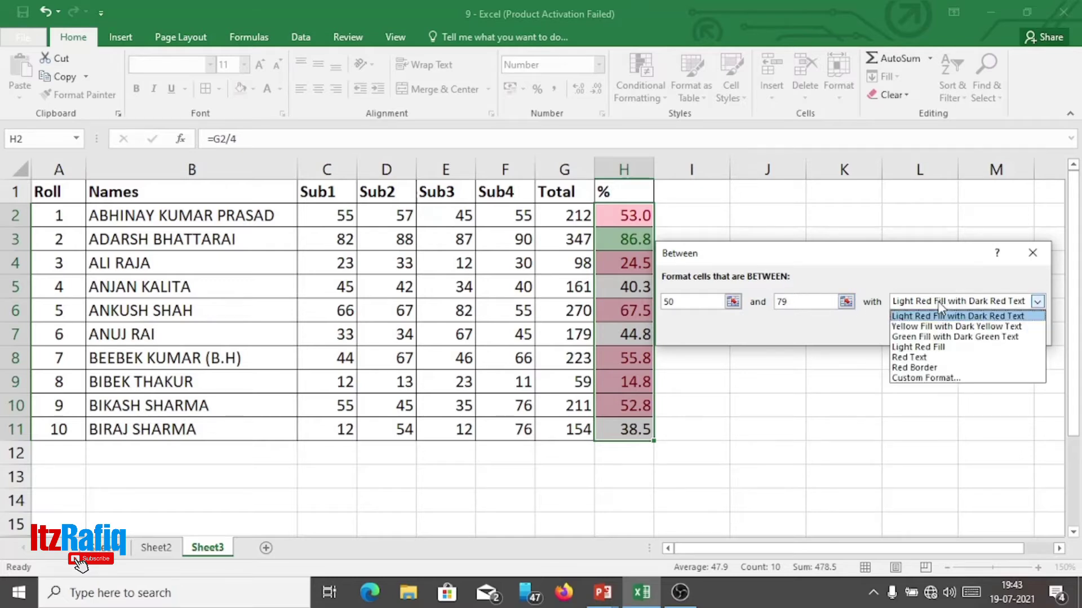
left_click(938, 378)
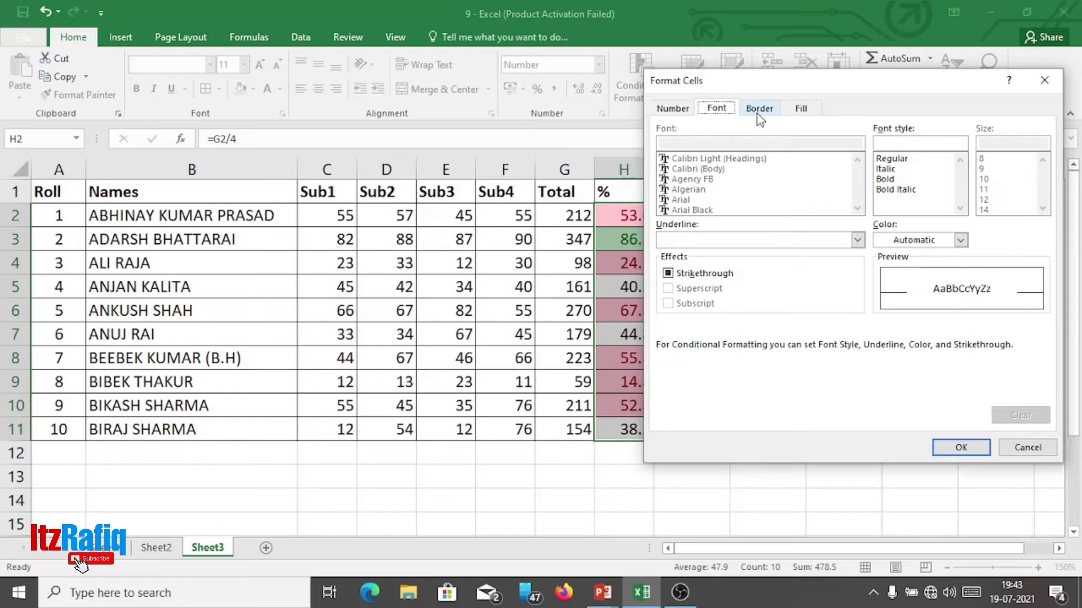
left_click(801, 109)
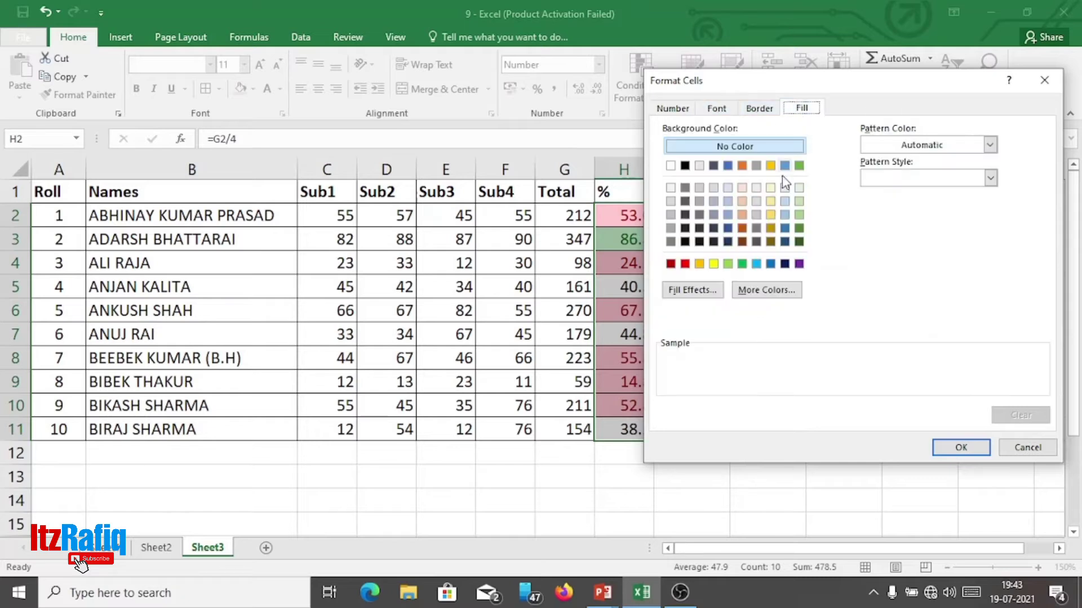
left_click(728, 202)
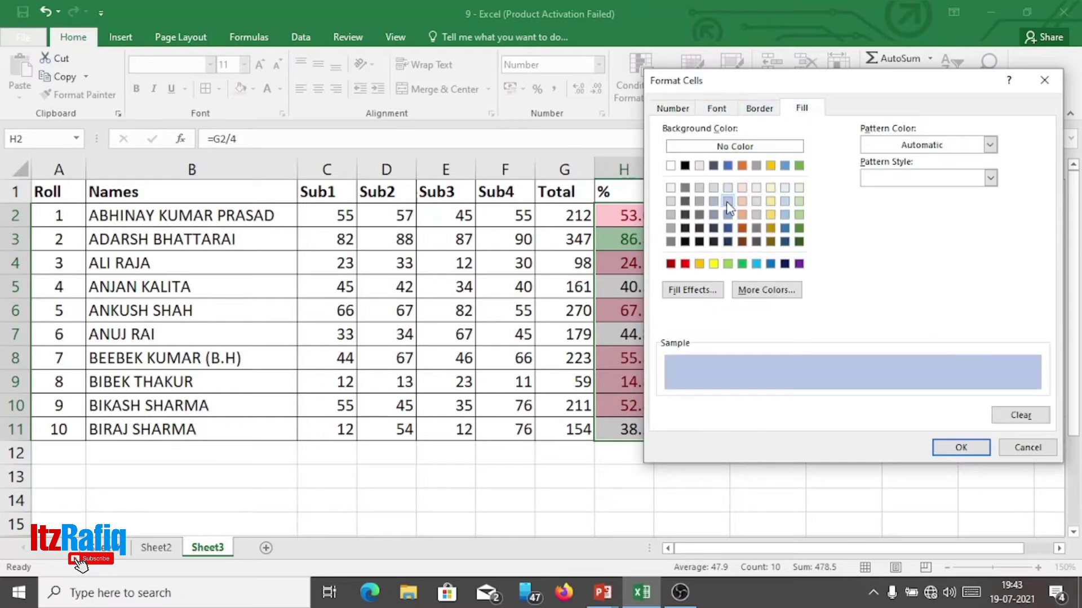
left_click(717, 115)
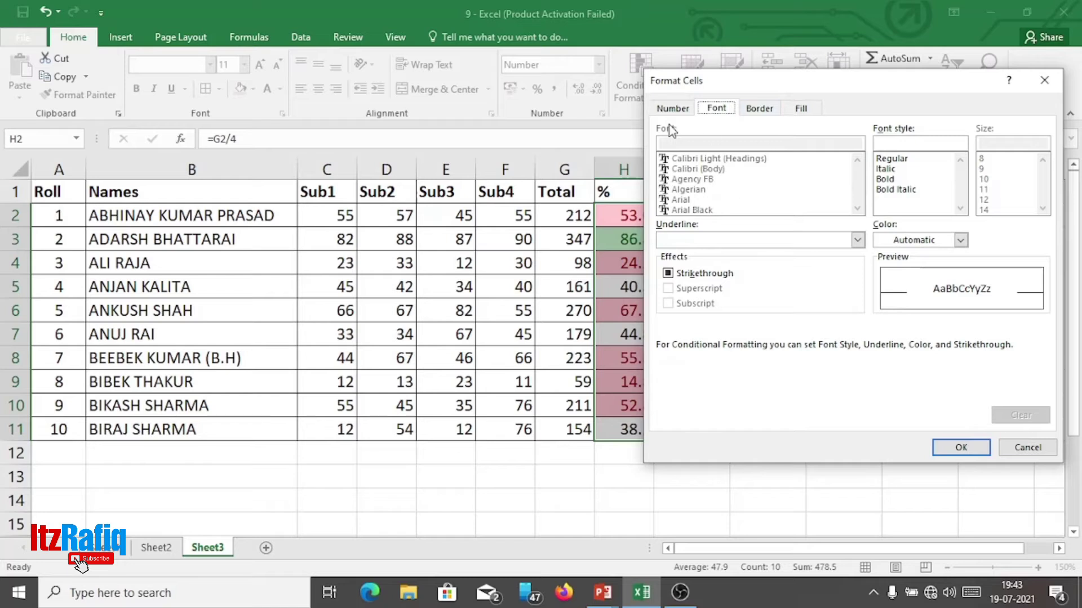
left_click(747, 113)
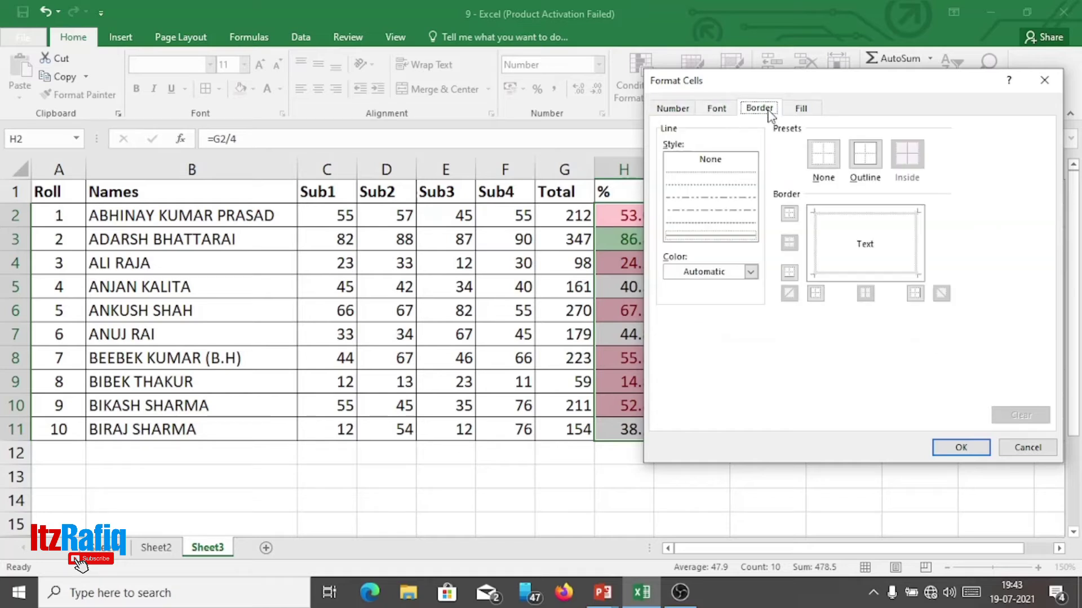
left_click(800, 109)
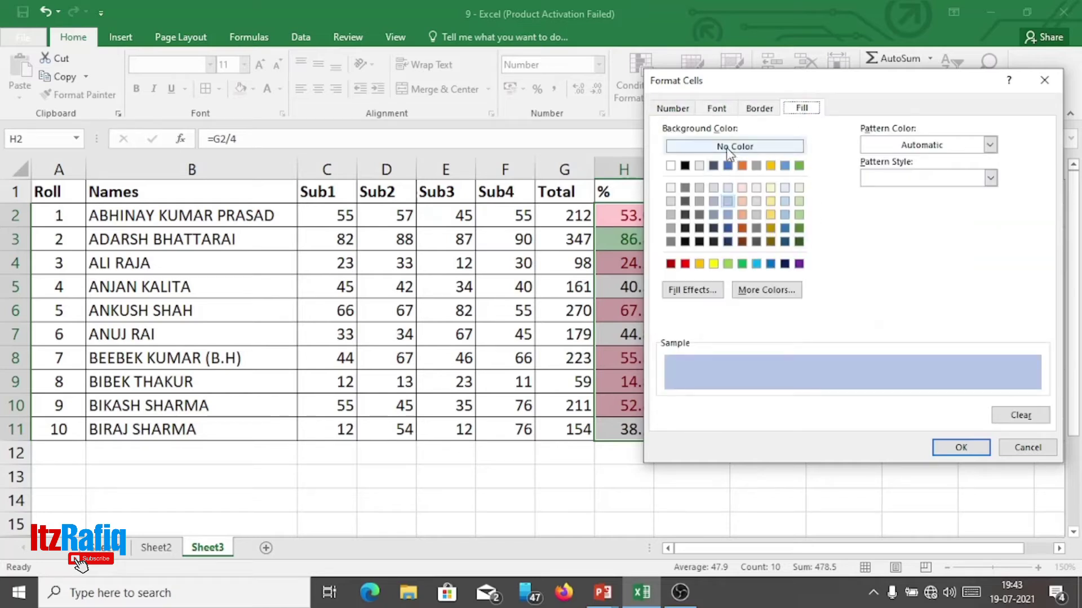
left_click(727, 216)
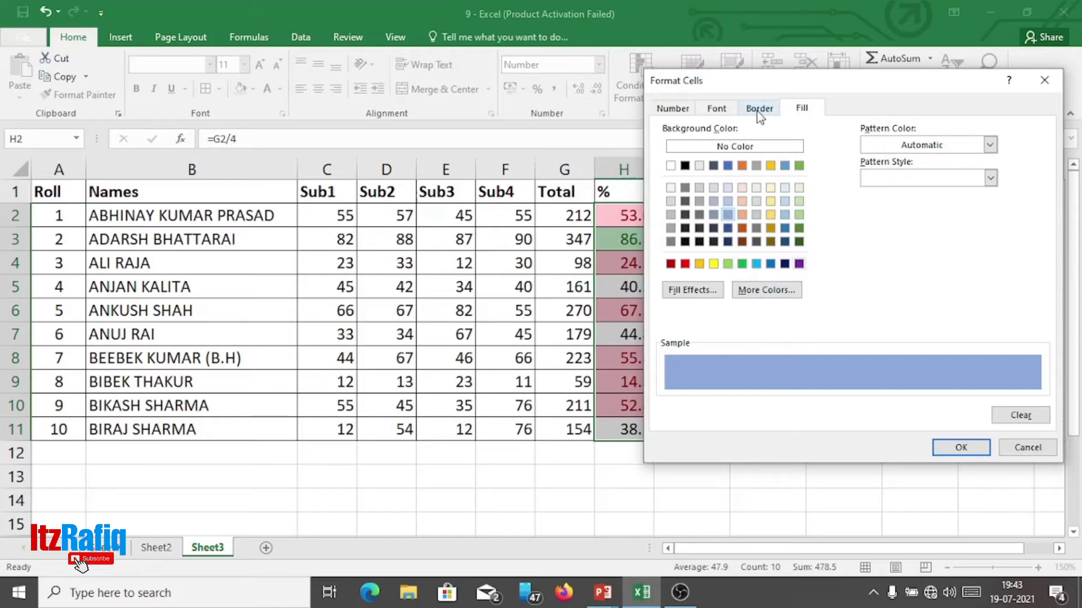
left_click(717, 108)
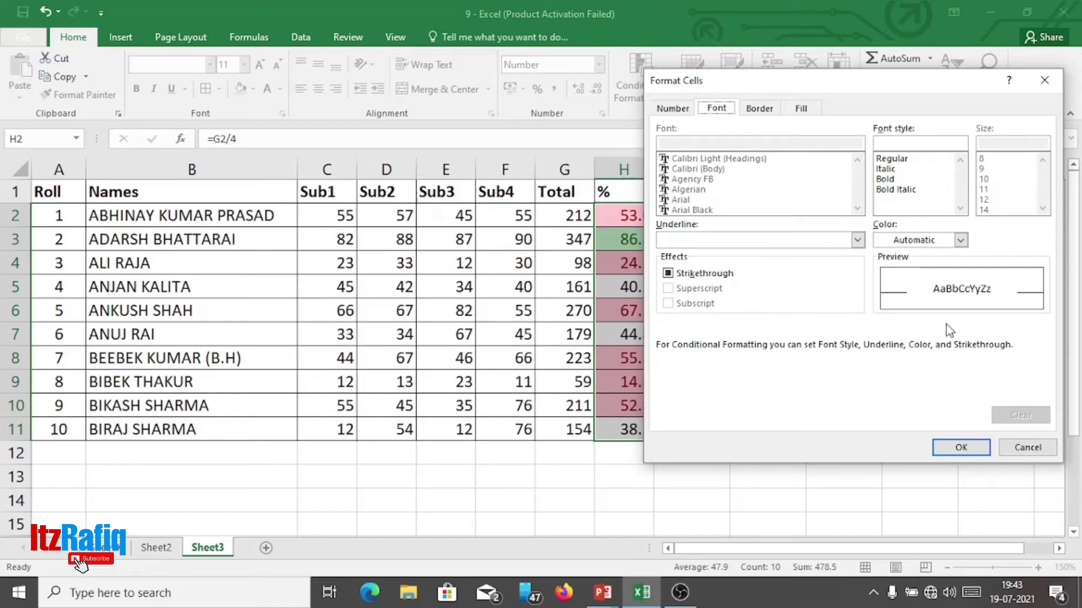
left_click(669, 108)
left_click(716, 108)
left_click(752, 110)
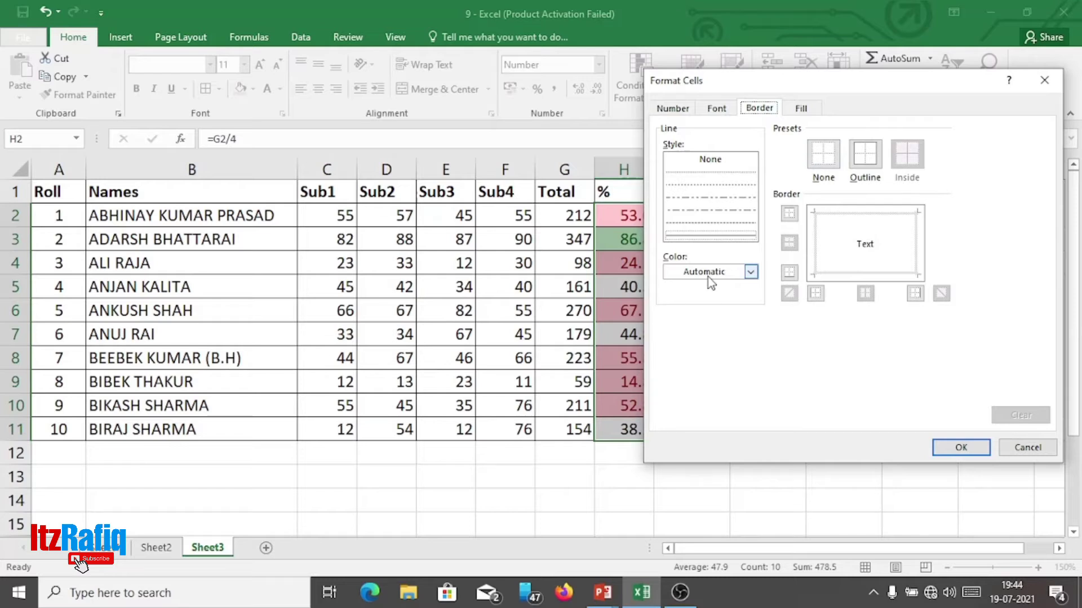
left_click(807, 108)
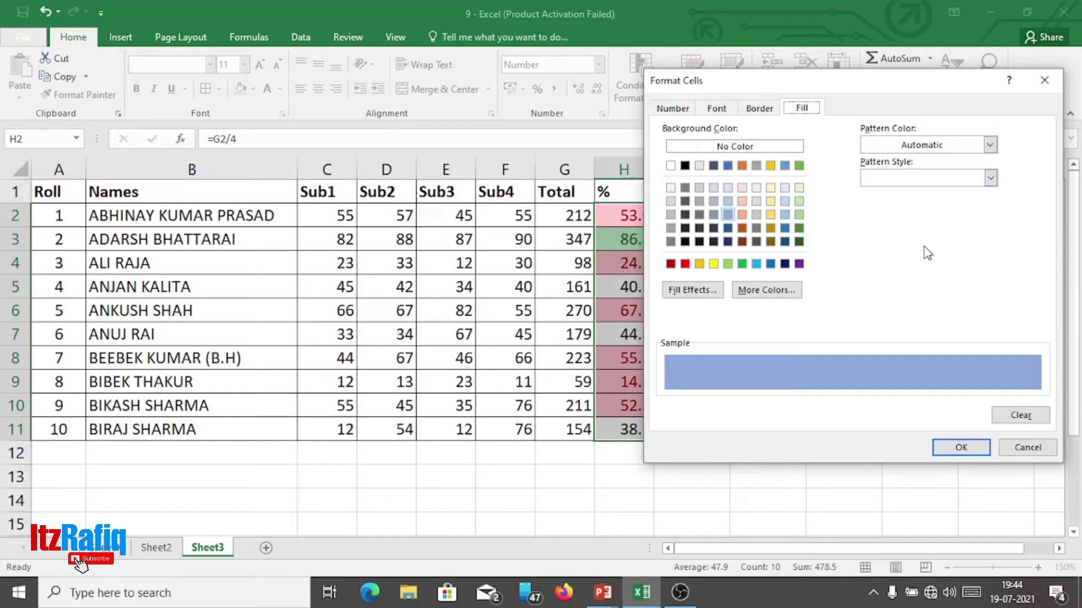
left_click(757, 108)
Step: Set the custom format's font colour to standard blue and apply the Between rule to the % values
left_click(717, 108)
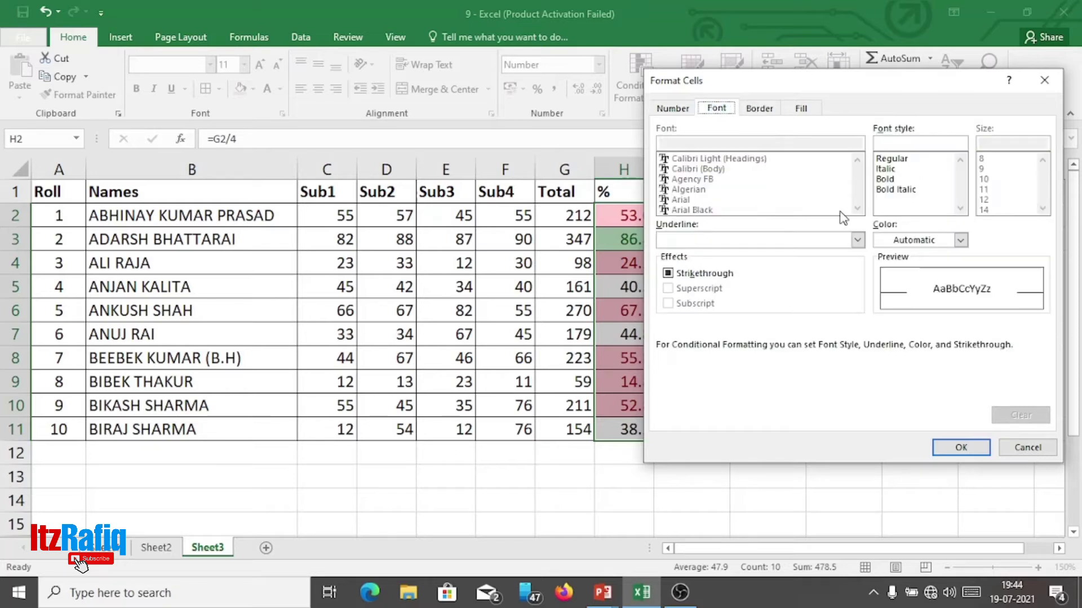
left_click(813, 242)
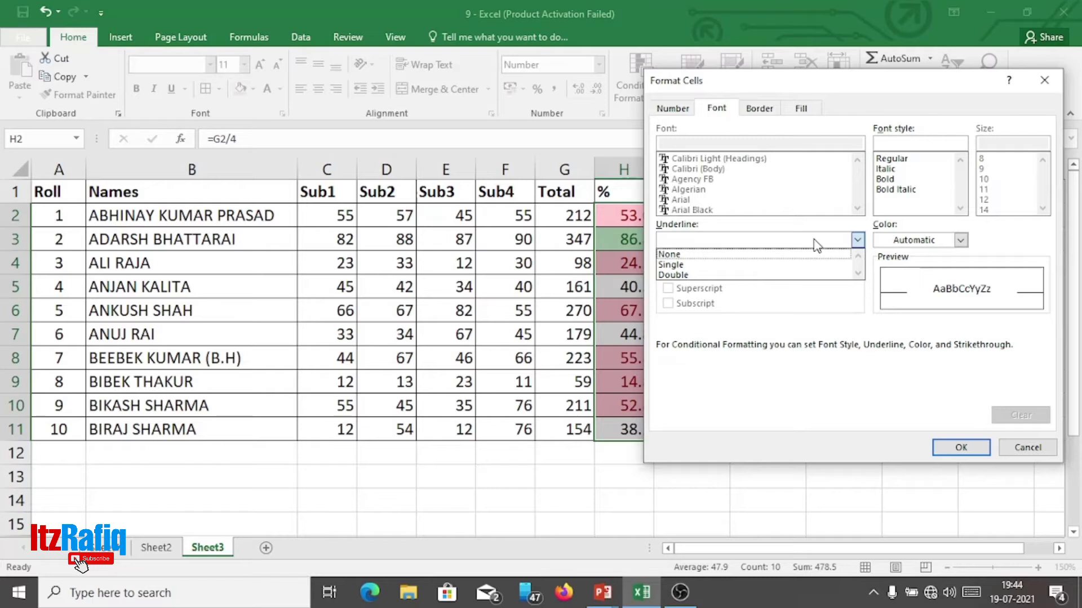
left_click(814, 242)
left_click(892, 243)
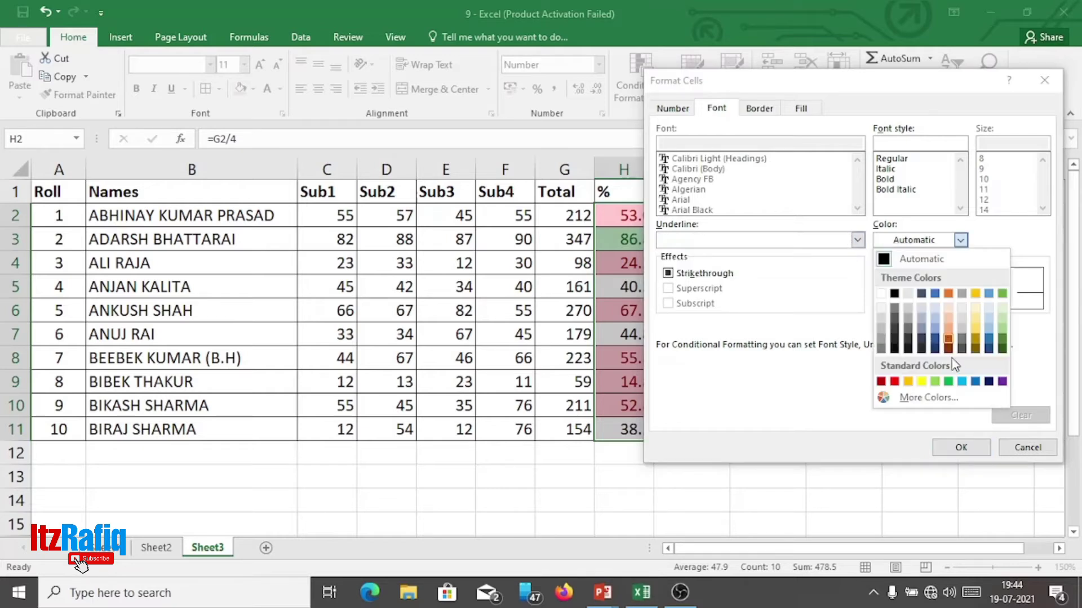
left_click(977, 383)
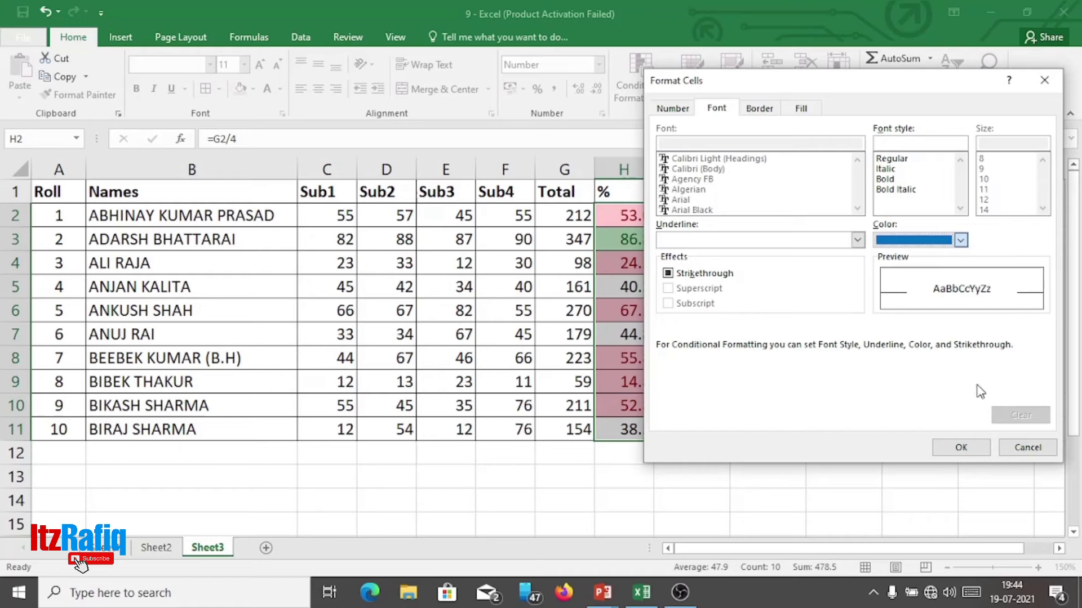
left_click(961, 449)
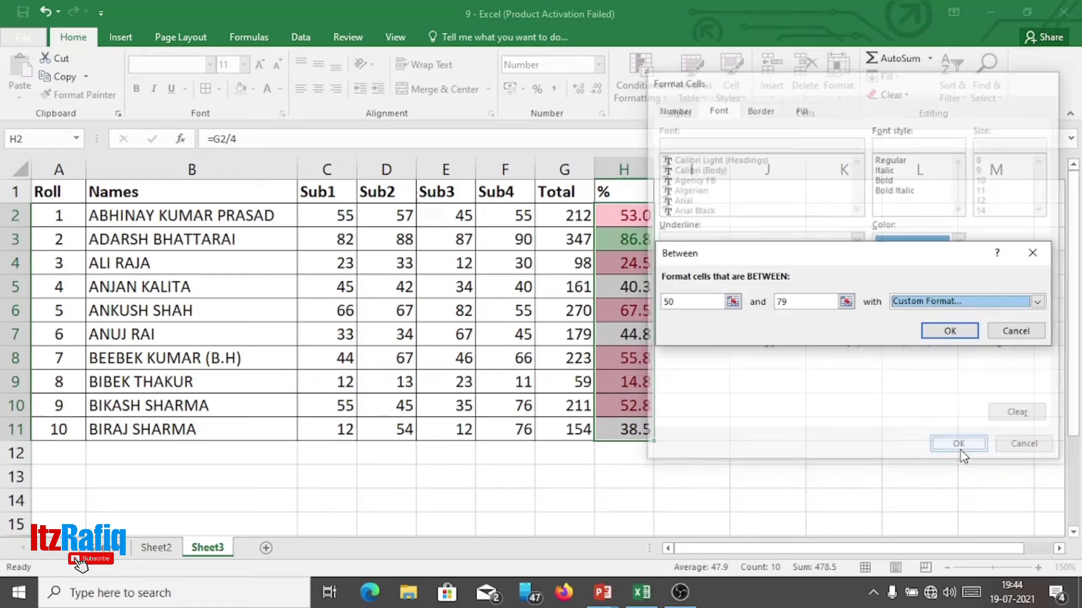
left_click(947, 334)
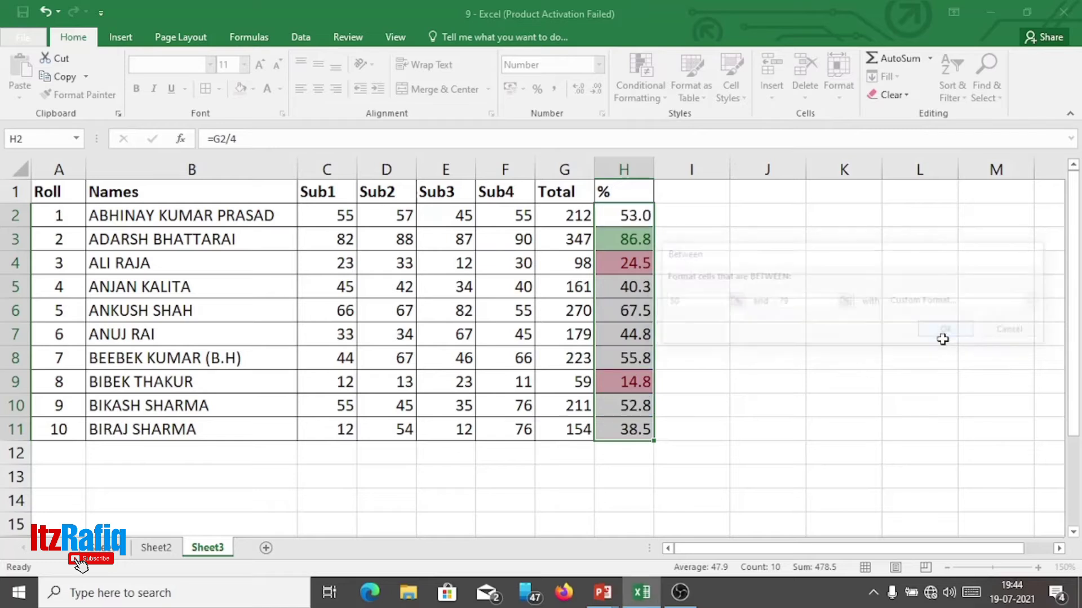
left_click(777, 404)
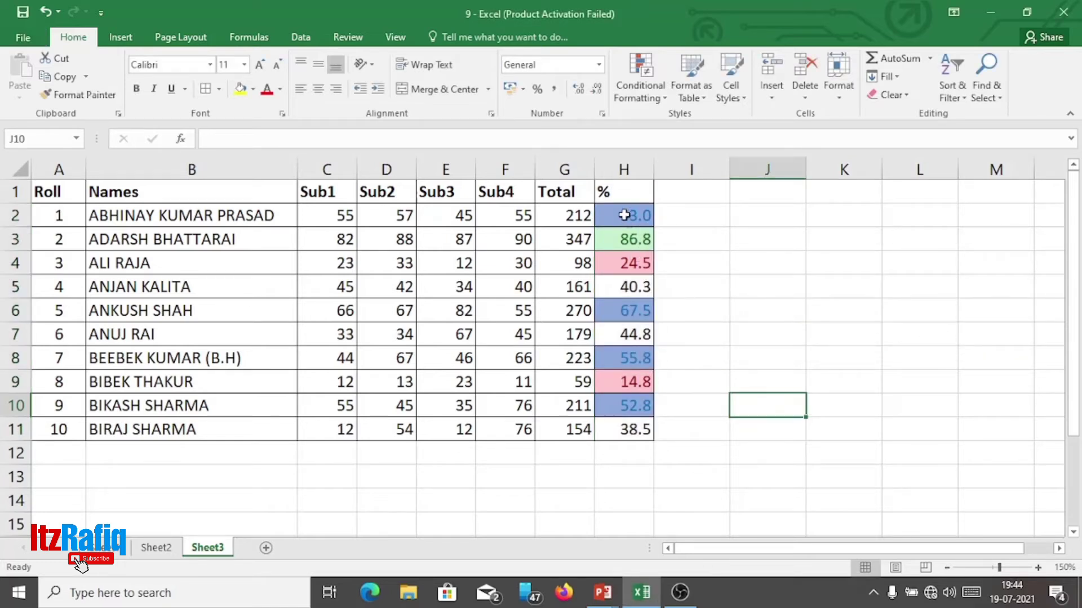
Step: Edit the % column's conditional formatting rule for values between 50 and 79 to use a lighter blue fill
left_click_drag(620, 194, 627, 426)
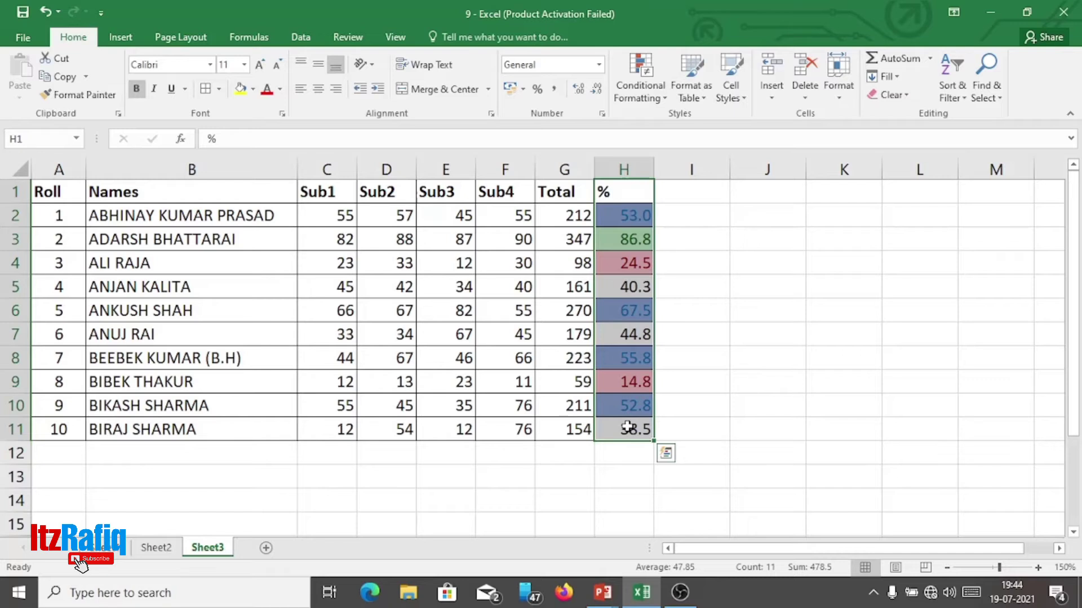
left_click(664, 102)
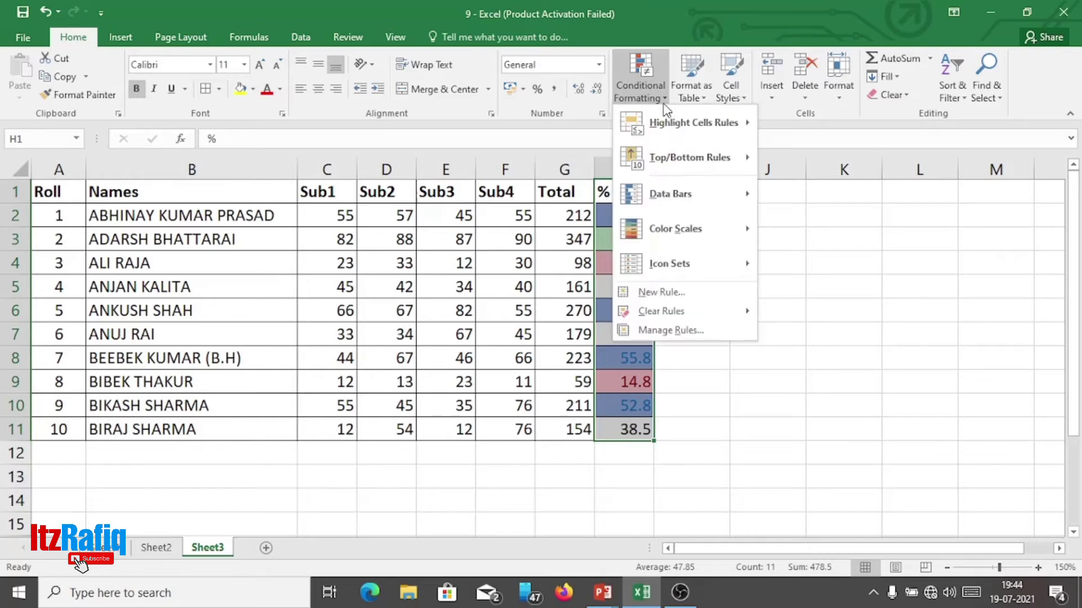
left_click(680, 330)
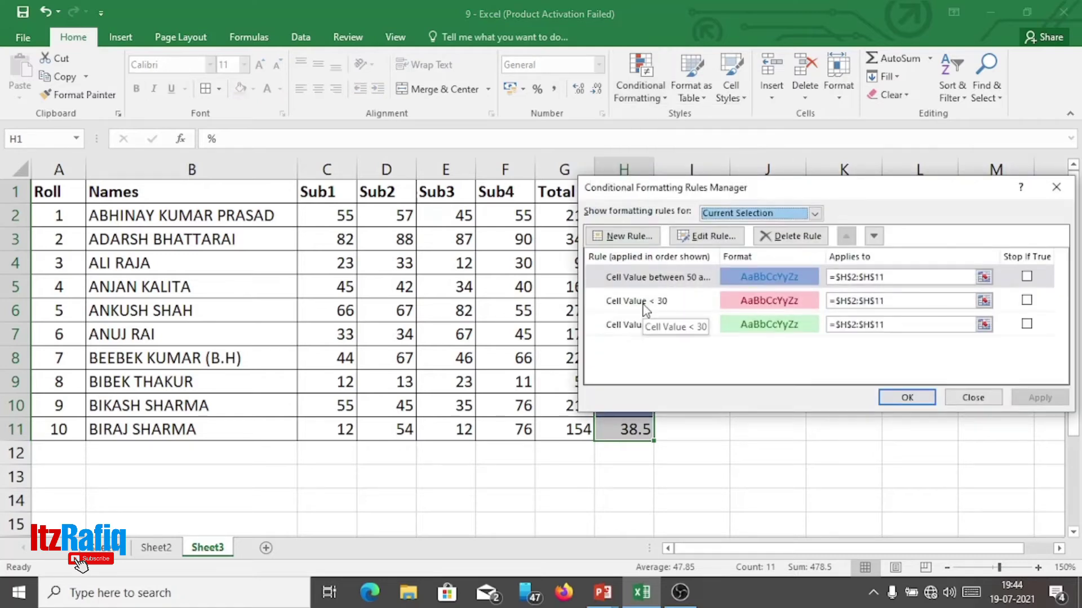
left_click(787, 278)
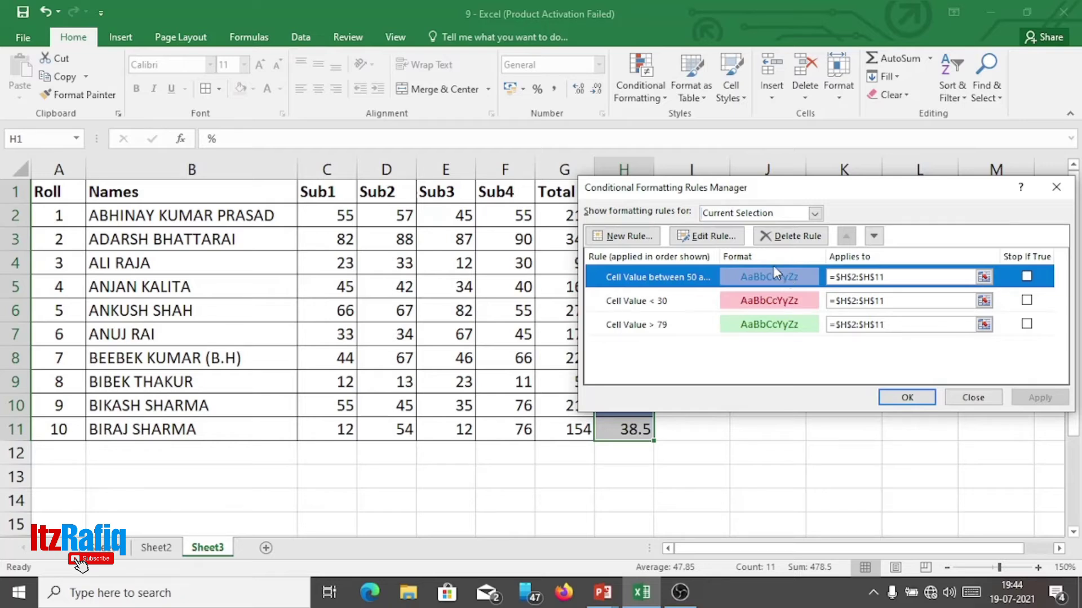
left_click(701, 238)
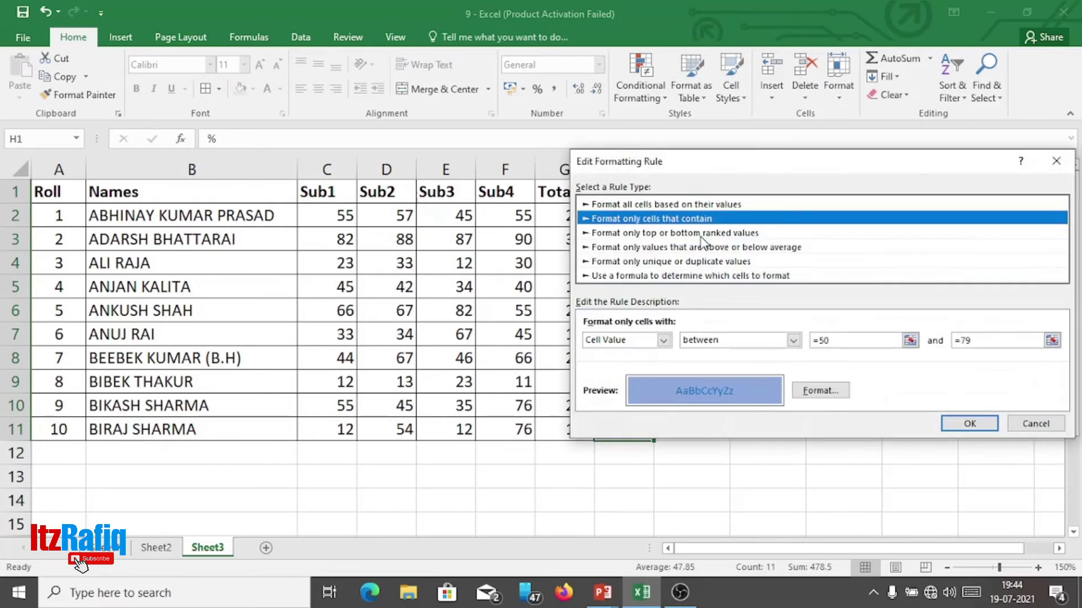
left_click(820, 392)
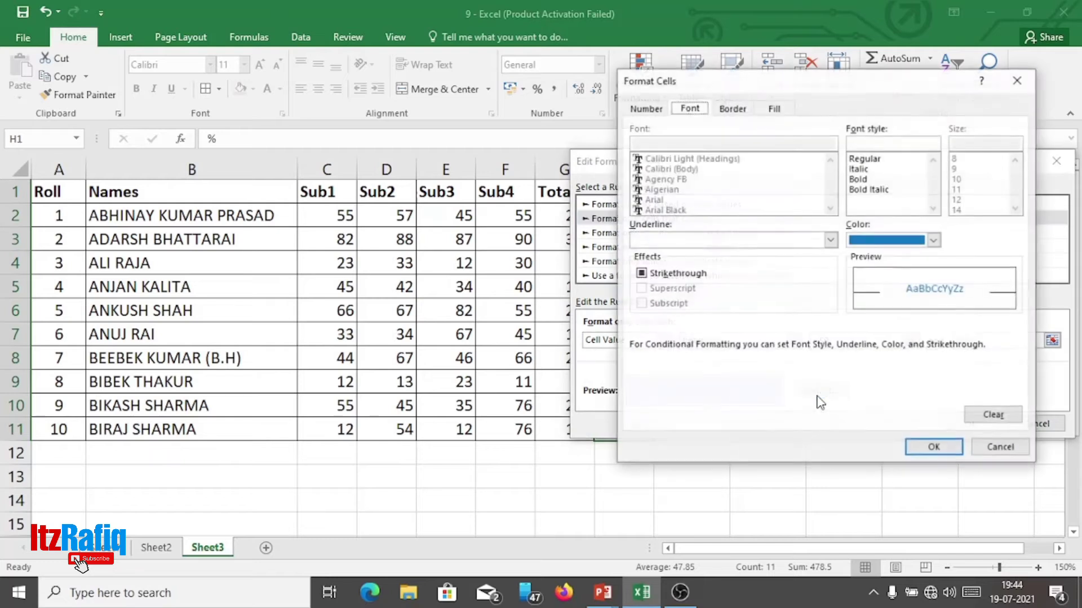
left_click(773, 110)
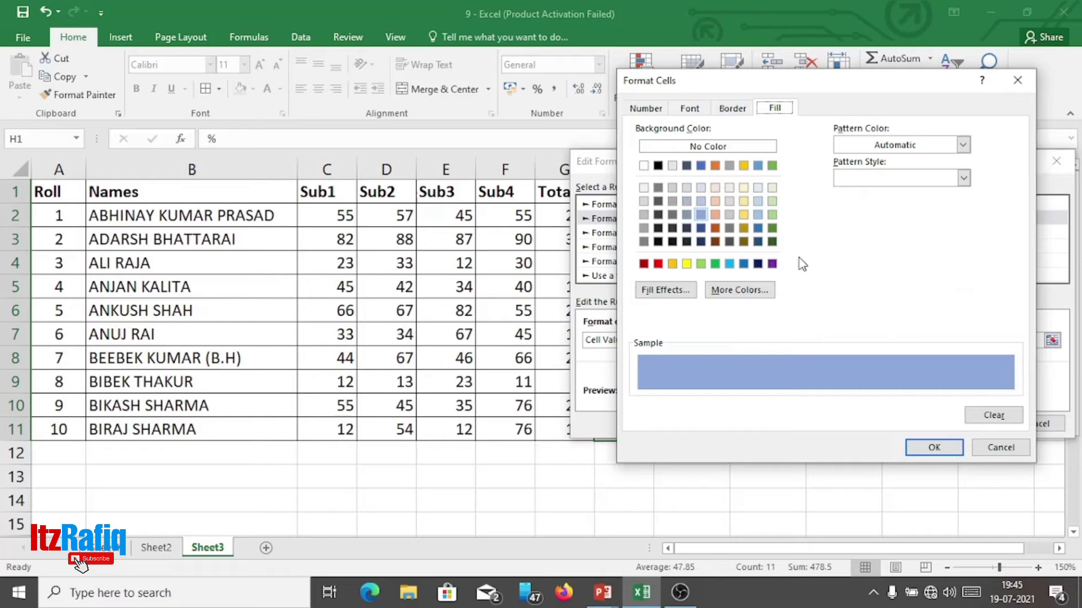
left_click(701, 201)
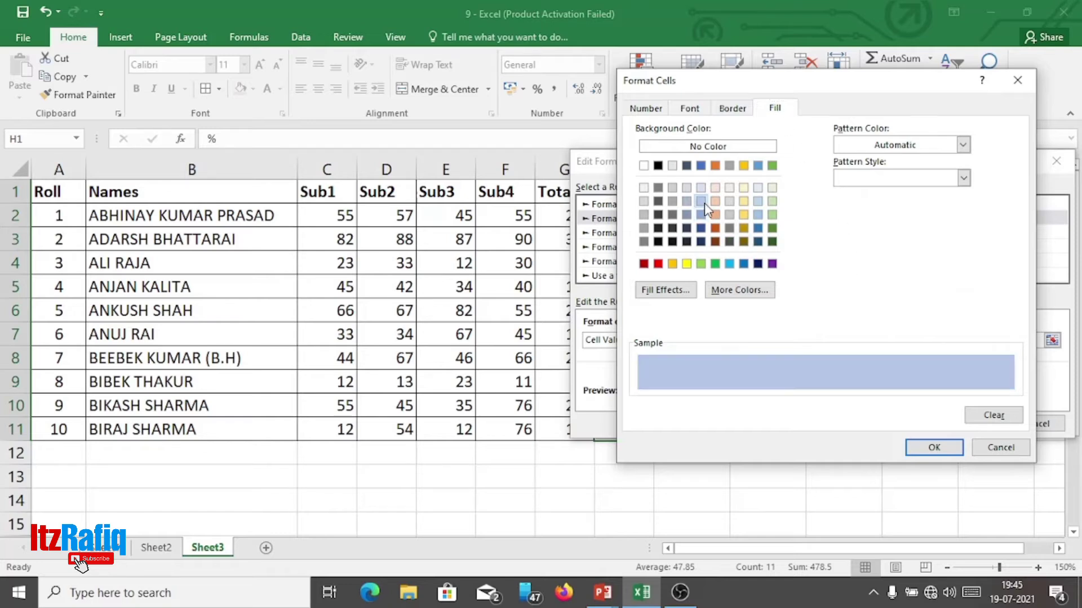
left_click(934, 446)
left_click(969, 426)
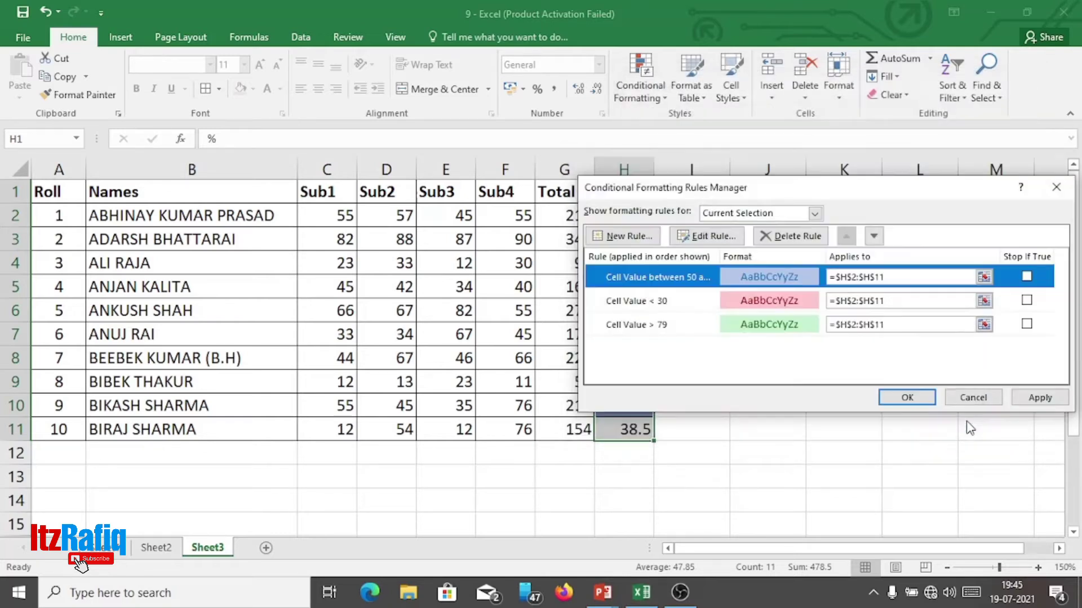
left_click(905, 398)
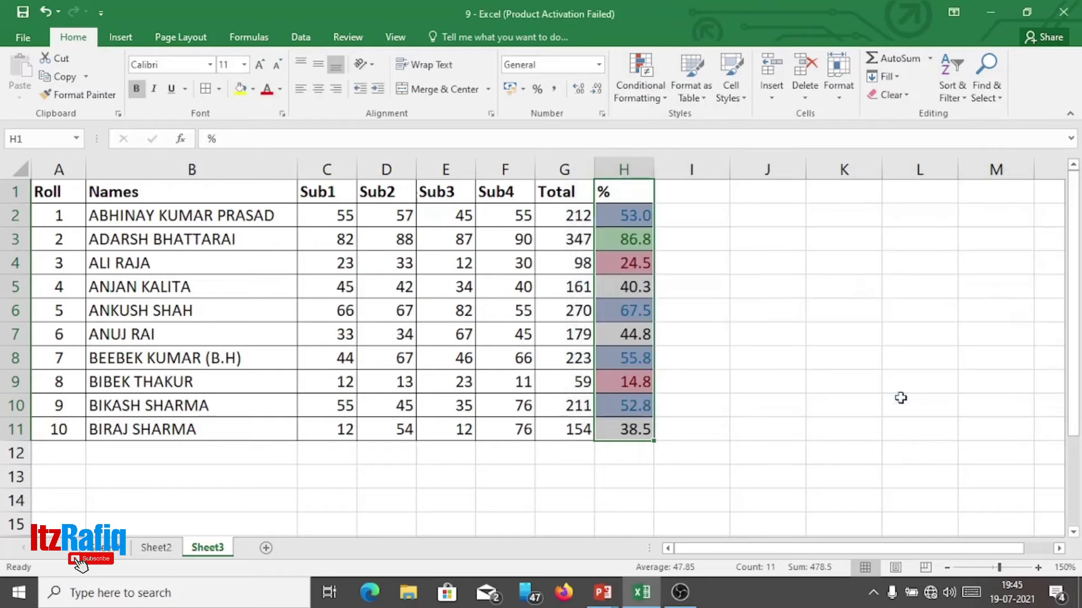
left_click(748, 410)
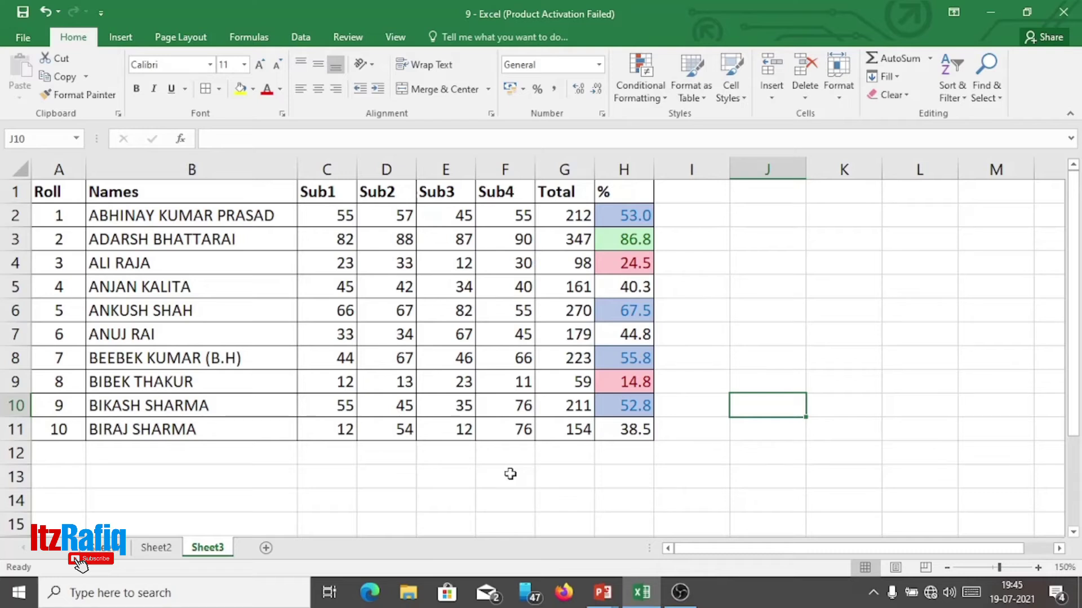
Step: Switch to the PowerPoint slide show and advance to the Creating Charts slide
key("alt+Tab")
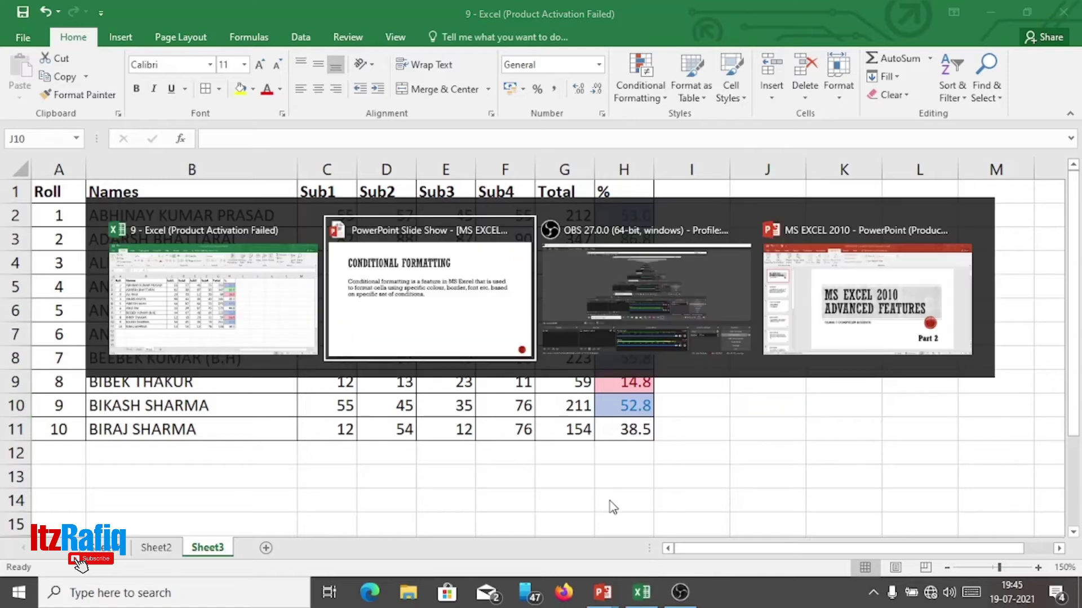
key("alt+Tab")
key("alt+Tab")
key("alt+Tab")
key("alt+Tab")
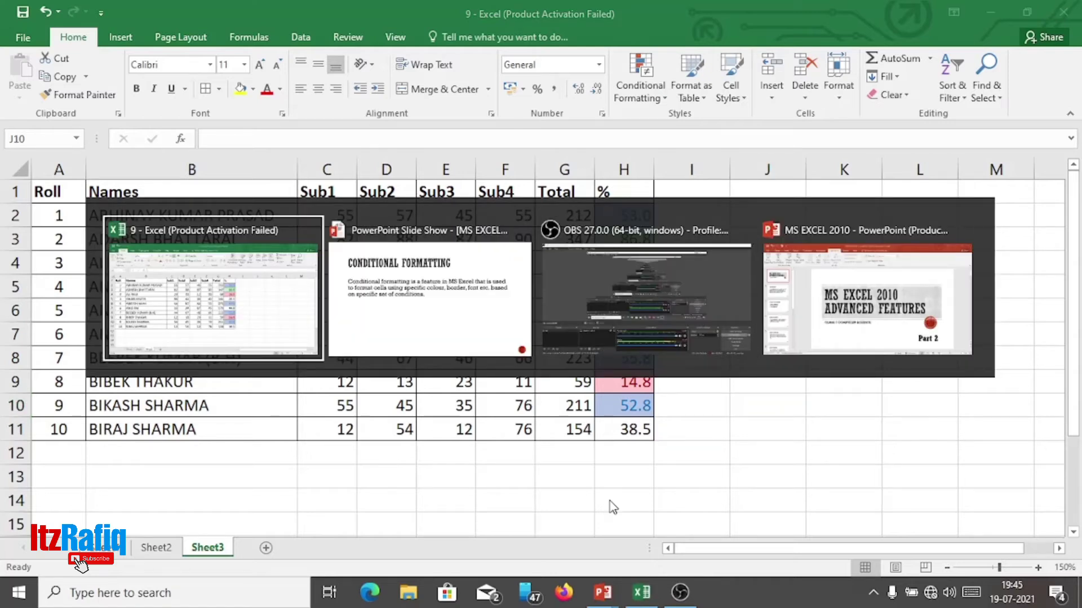
key("Right")
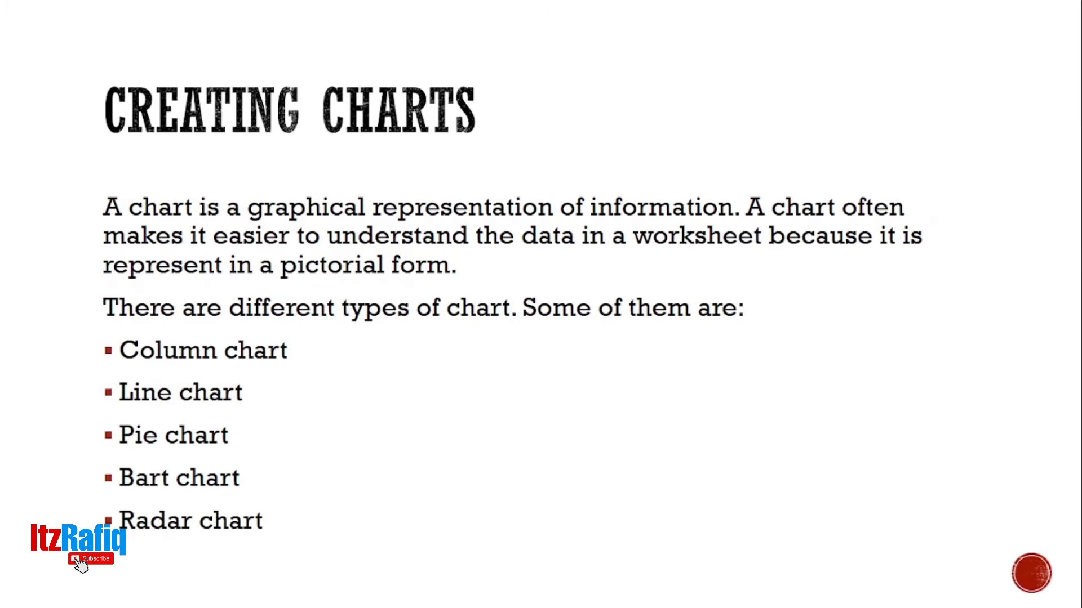
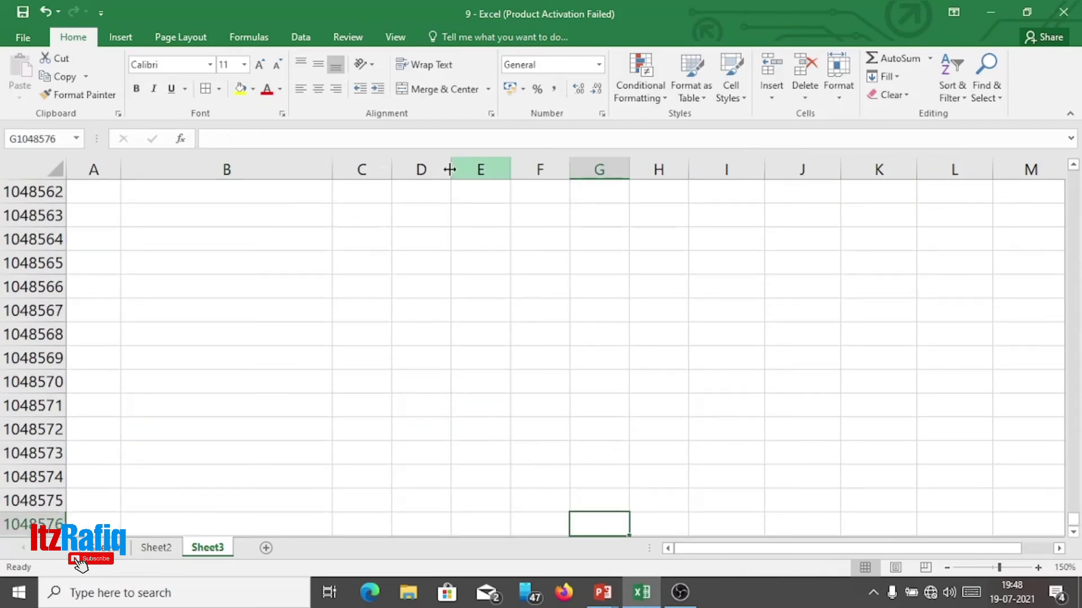
Step: Return from the last row of Sheet3 in Excel to cell A1
left_click(43, 140)
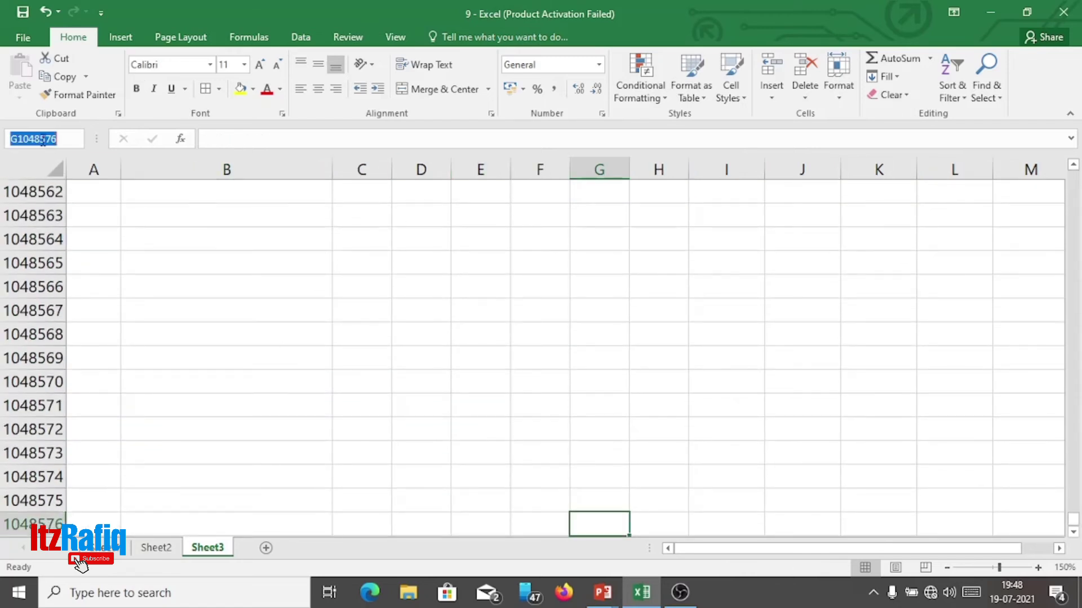
type("a1")
key("Return")
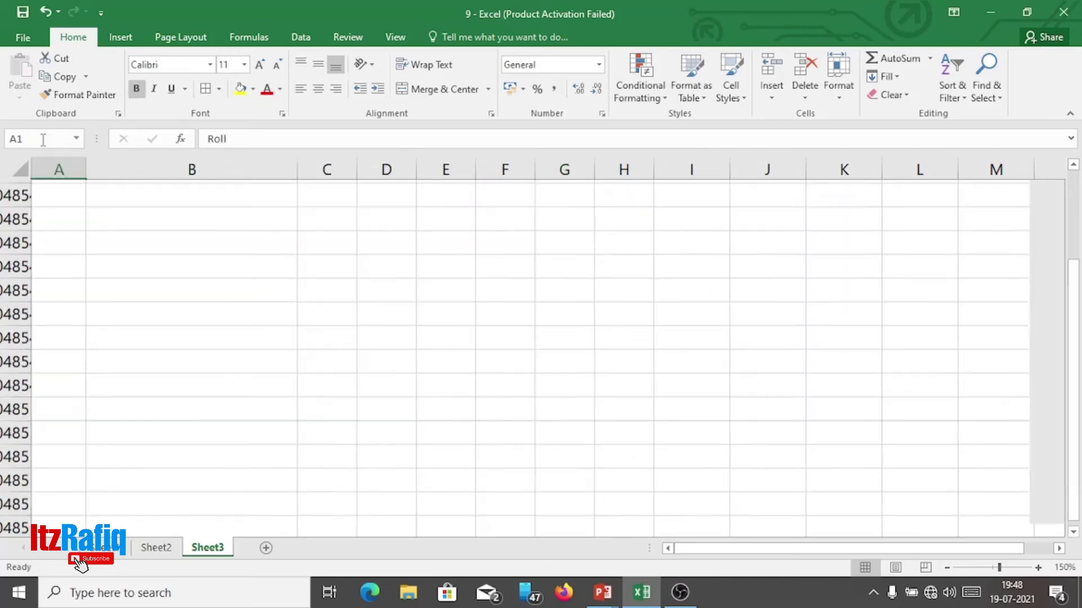
Step: Try to select the Names column's cells B1:B11 together with the Total column's cells
left_click(162, 194)
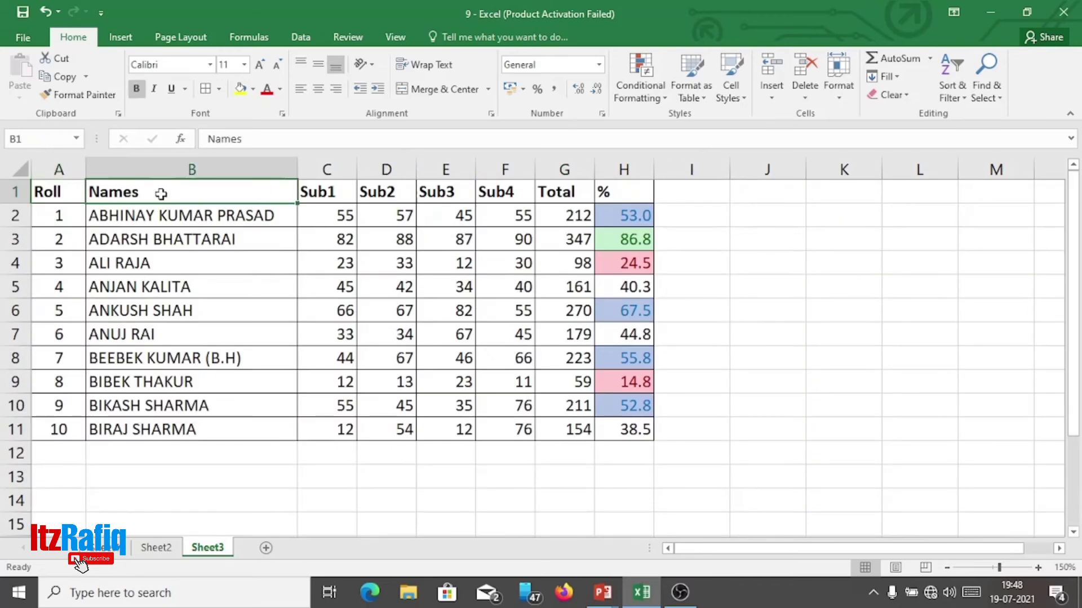
key("shift+Down")
key("shift+Down")
key("shift+Down")
key("shift+Down")
key("shift+Down")
key("shift+Down")
key("shift+Down")
key("shift+Down")
key("shift+Down")
key("shift+Down")
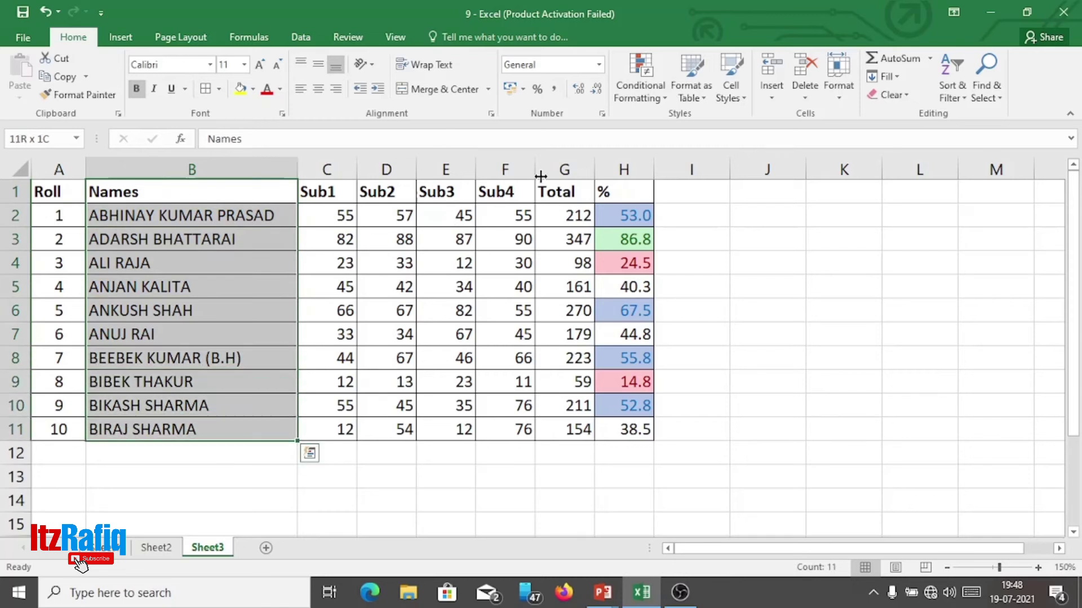
left_click(552, 191, "shift")
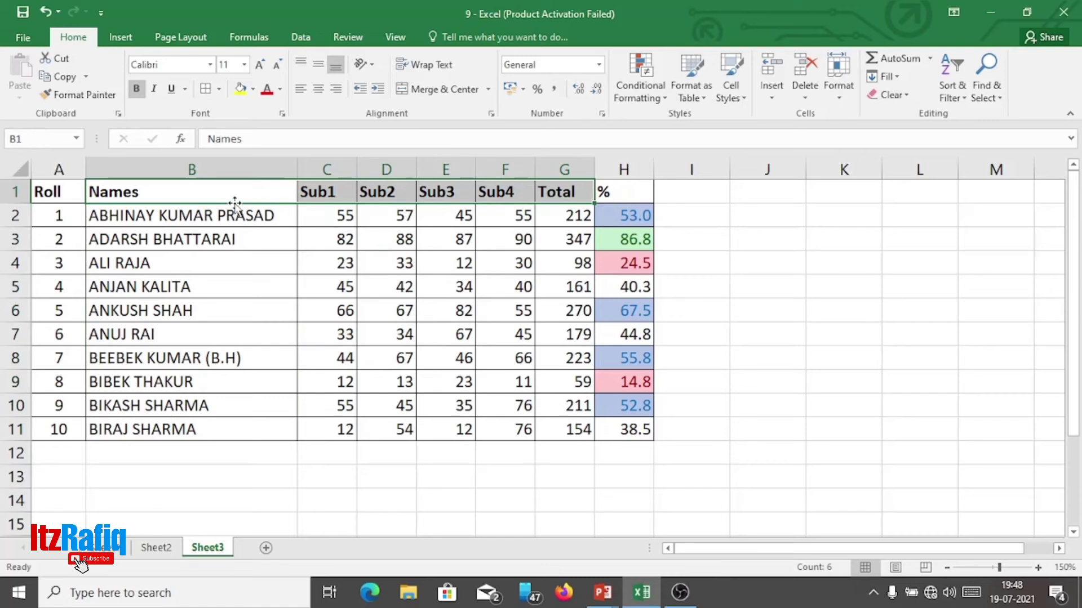
left_click(230, 270)
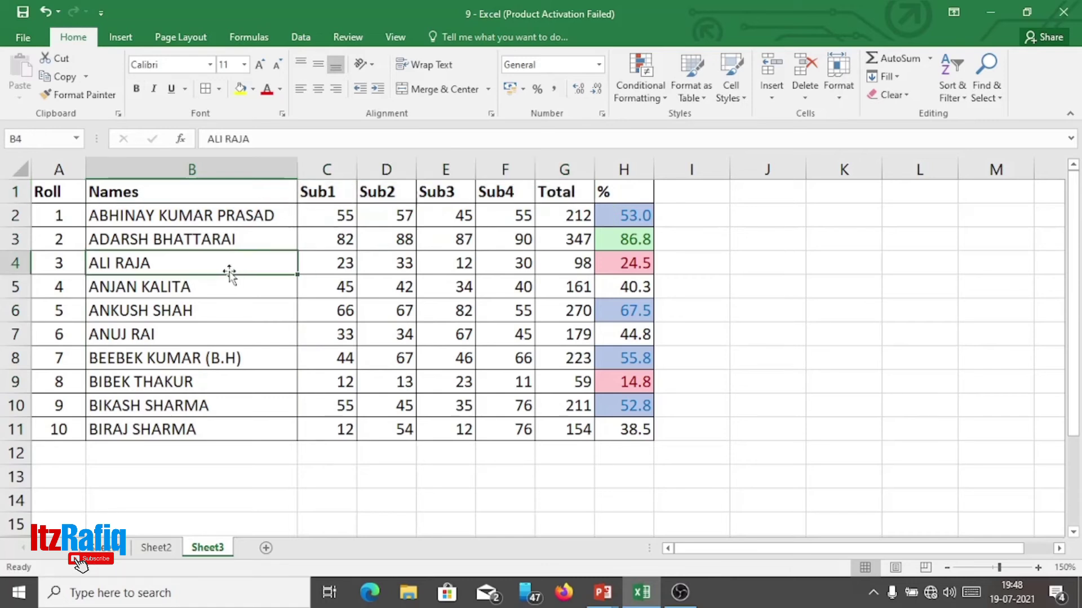
left_click(199, 194)
key("shift+Down")
key("shift+Down")
key("shift+Down")
key("shift+Down")
key("shift+Down")
key("shift+Down")
key("shift+Down")
key("shift+Down")
key("shift+Down")
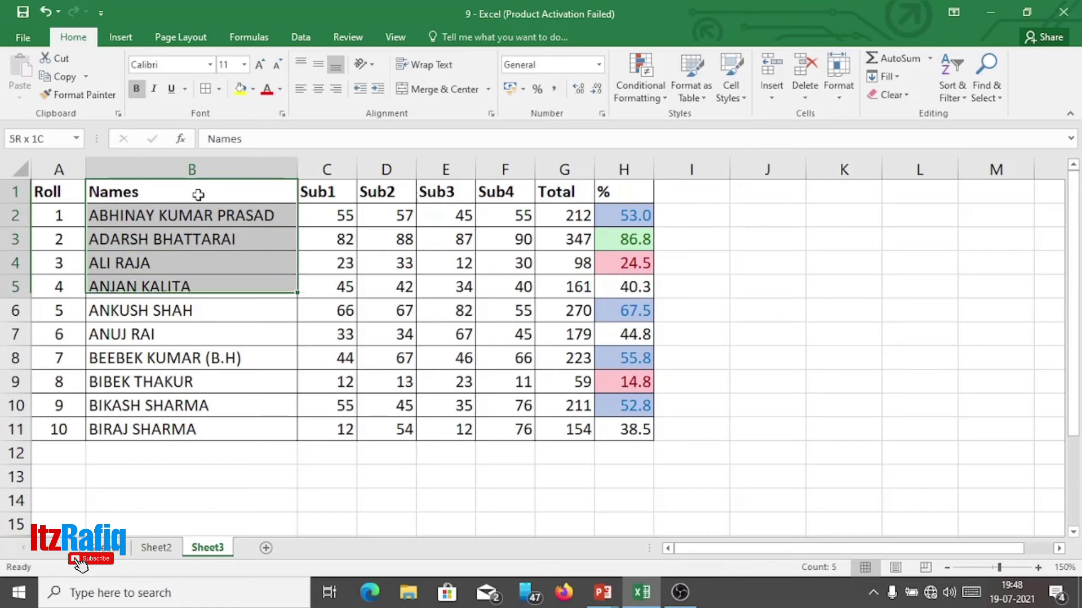
key("shift+Down")
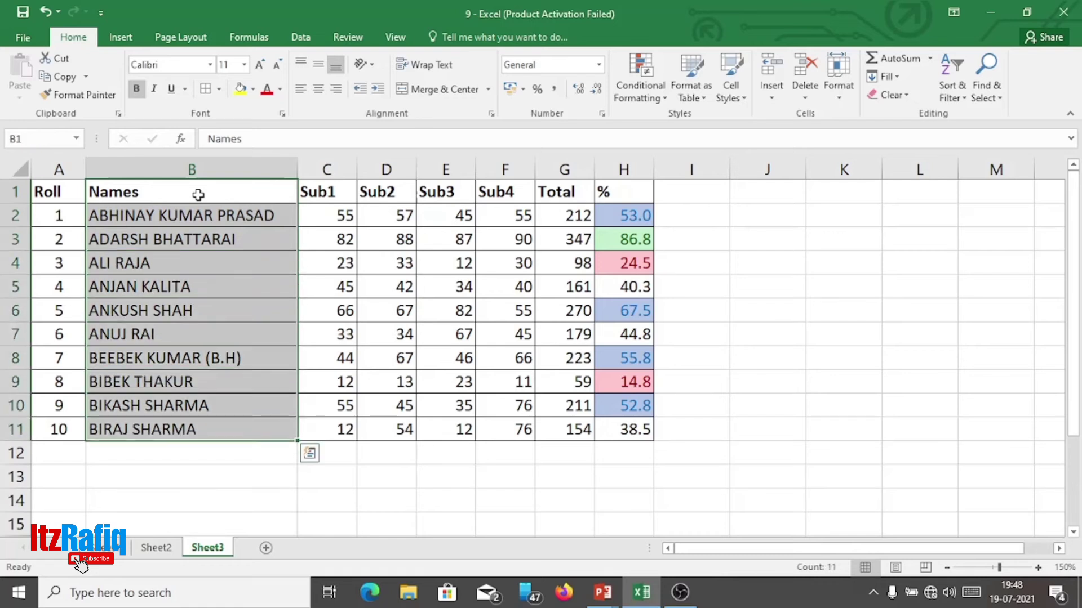
left_click(556, 194, "ctrl")
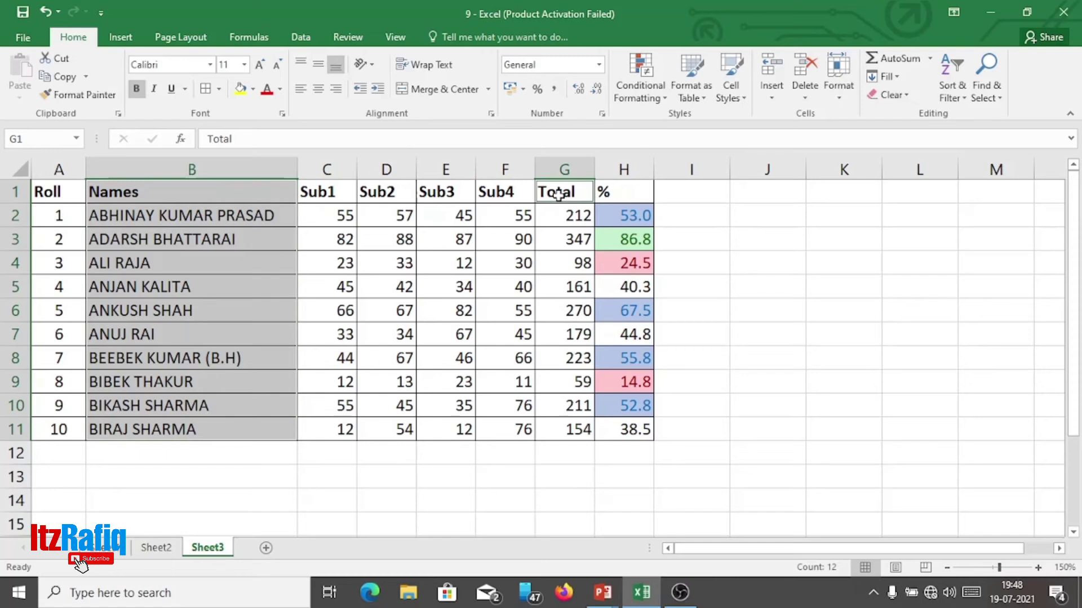
key("ctrl+Down")
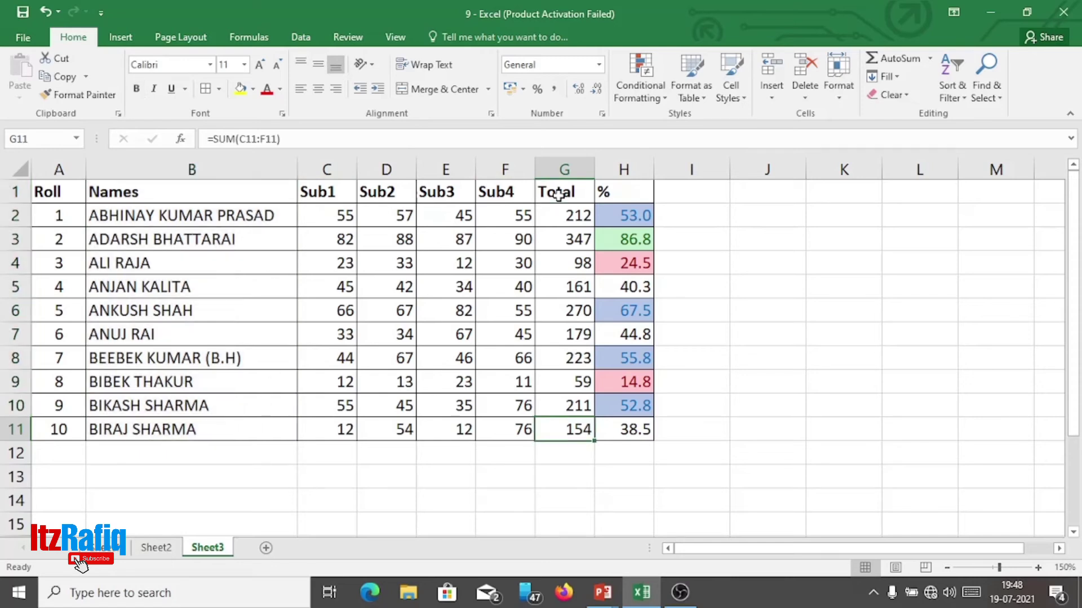
Step: Hide columns C to F containing the Sub1 to Sub4 marks
left_click(339, 159)
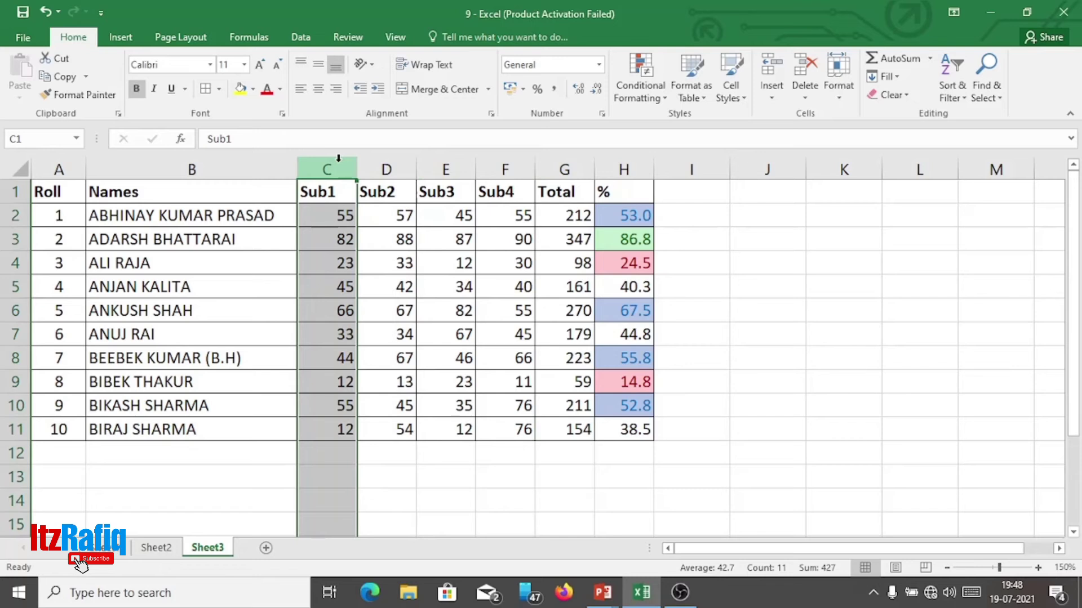
key("shift+Right")
key("shift+Right")
key("shift+Right")
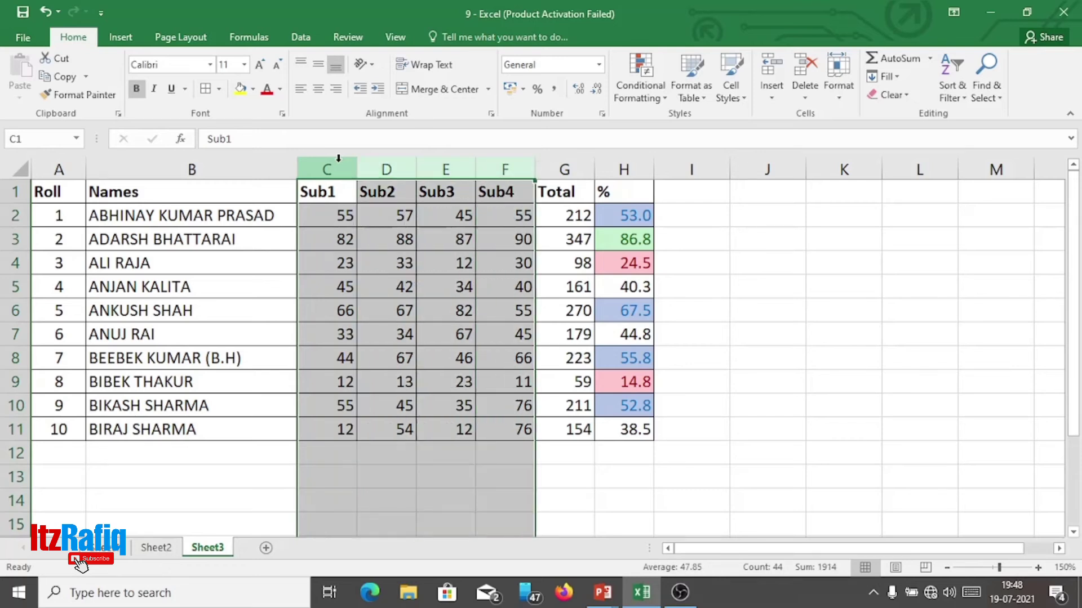
right_click(338, 159)
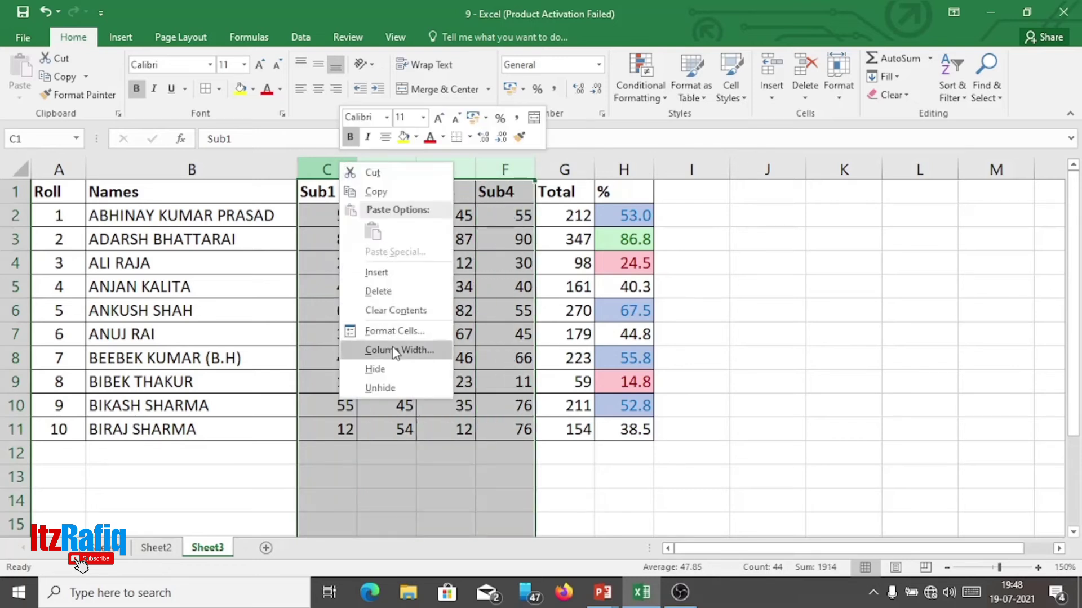
left_click(376, 369)
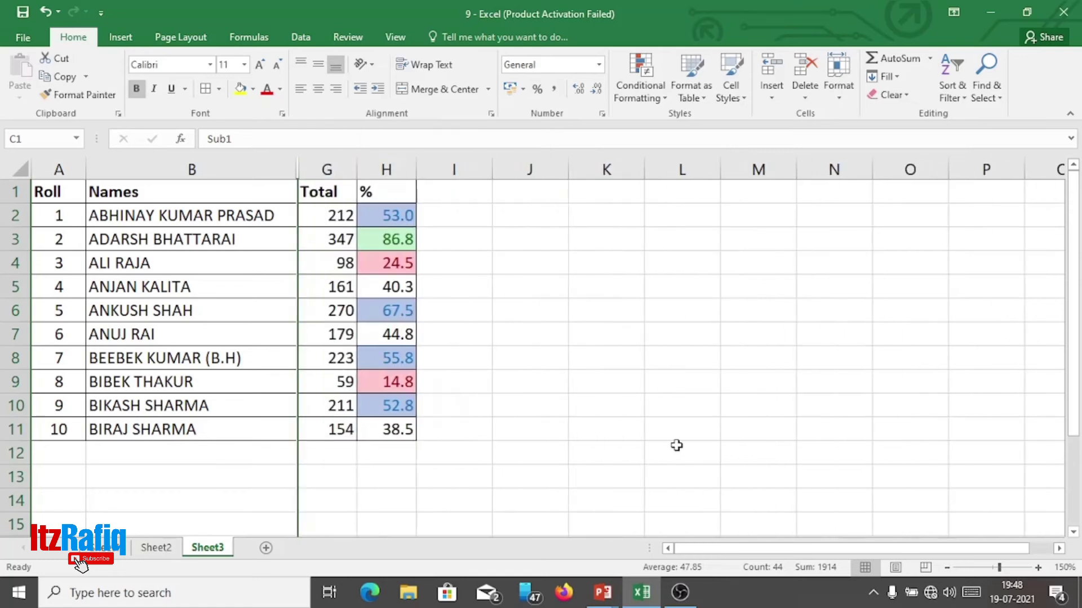
Step: Insert a 2-D clustered column chart from the Names and Total data in rows 1 to 11
left_click(197, 163)
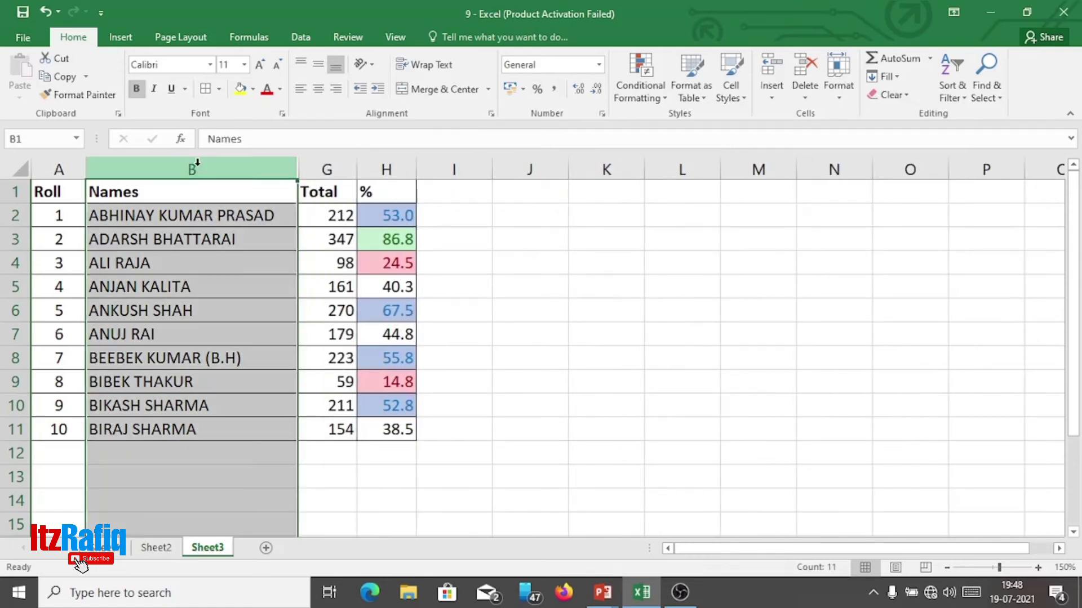
key("shift+Right")
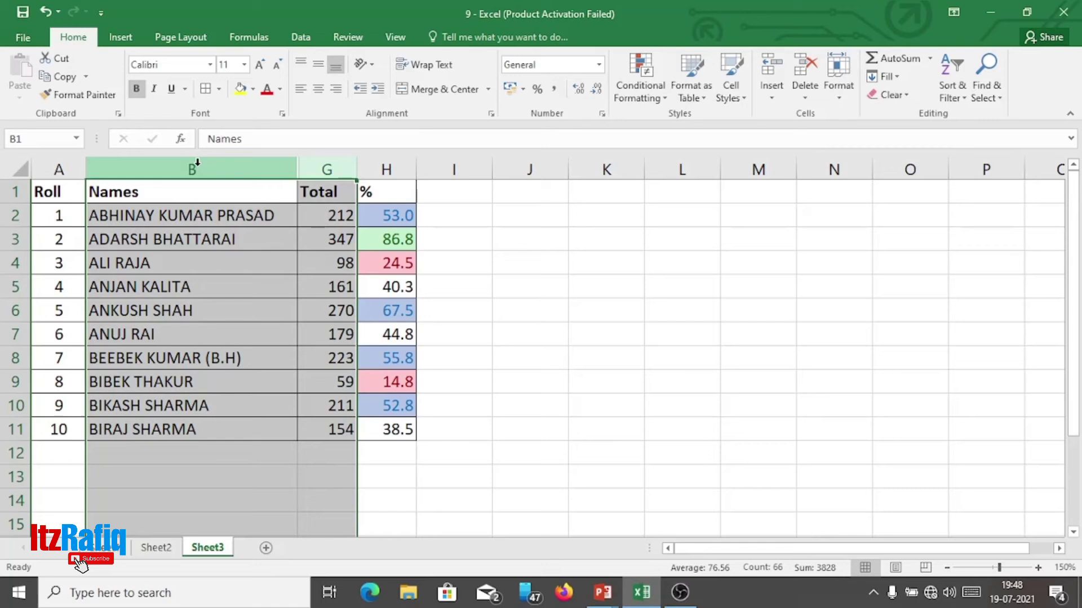
left_click(154, 194)
key("shift+Right")
key("shift+Down")
key("shift+Down")
key("shift+Down")
key("shift+Down")
key("shift+Down")
key("shift+Down")
key("shift+Down")
key("shift+Down")
key("shift+Down")
key("shift+Down")
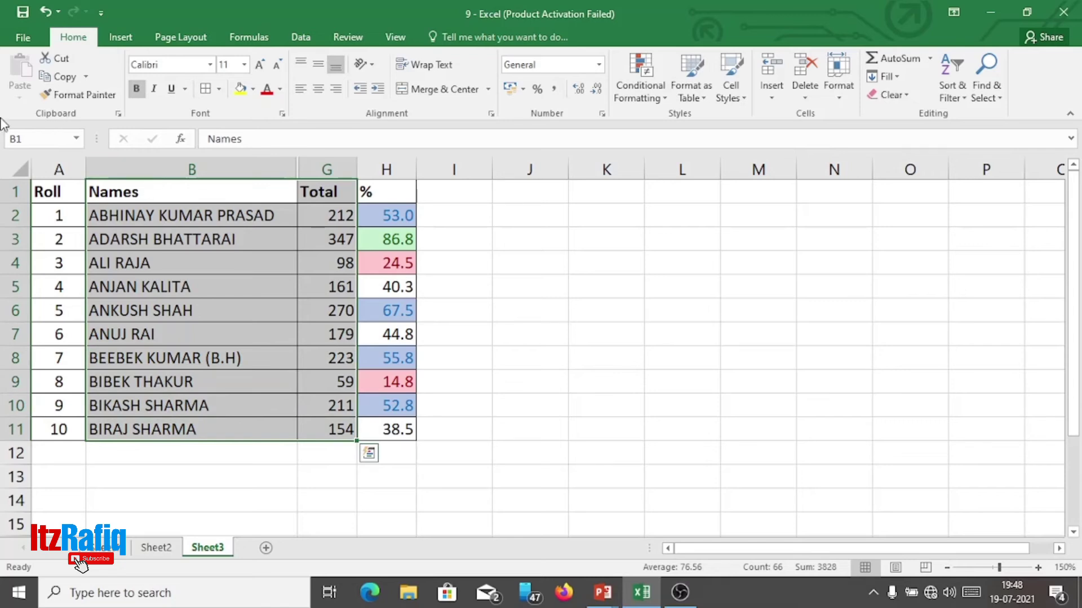
left_click(122, 39)
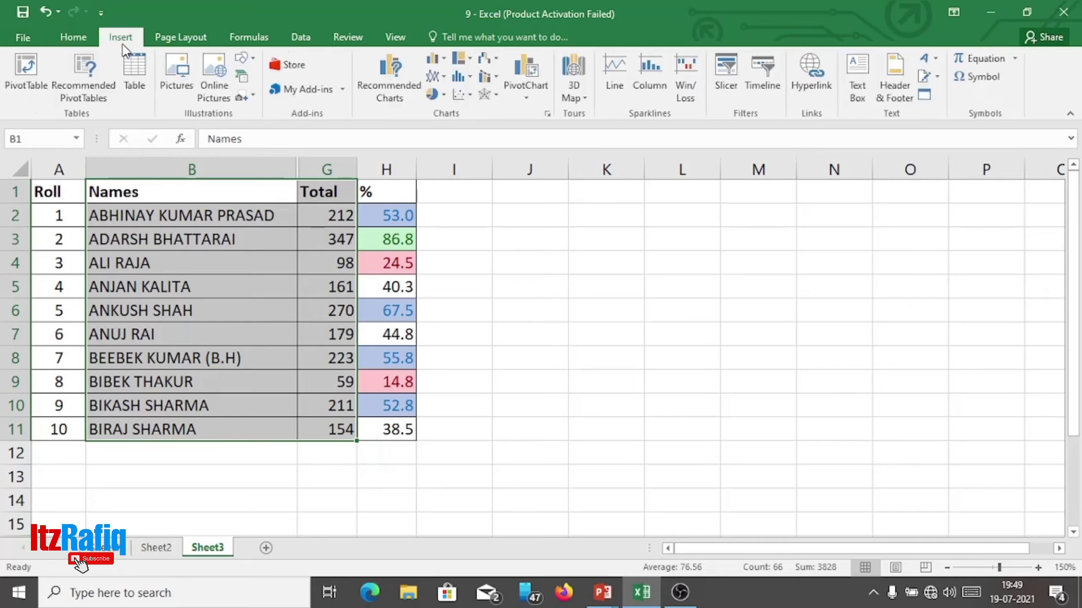
left_click(434, 66)
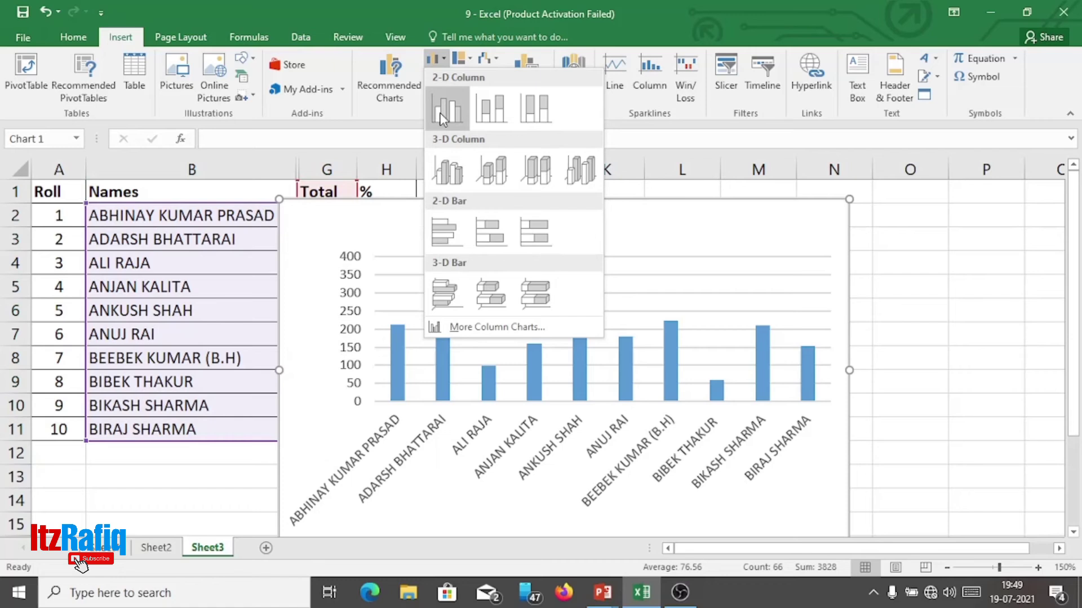
left_click(442, 118)
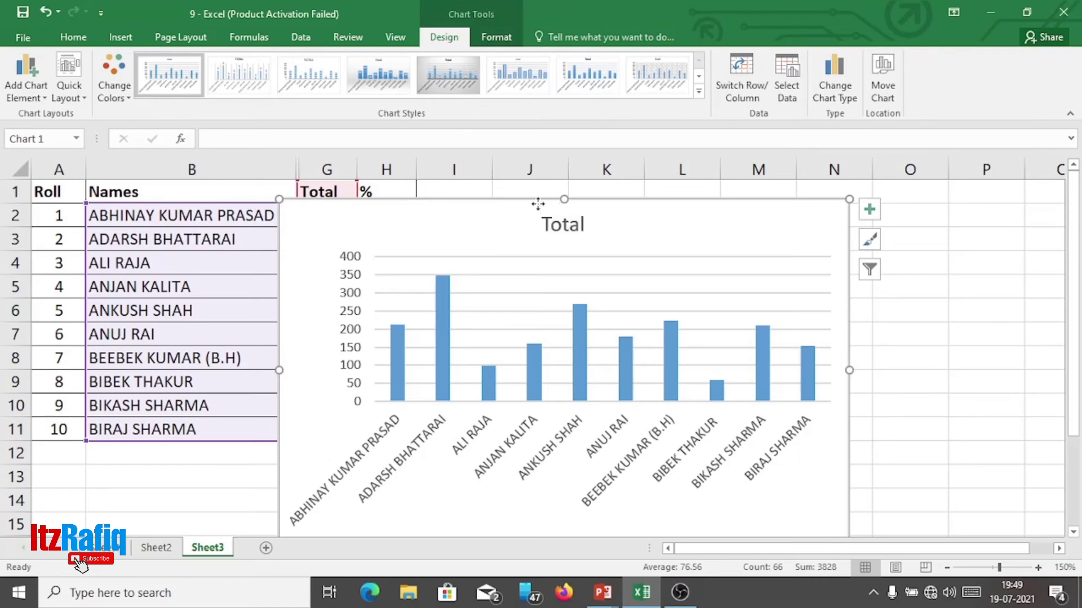
Step: Move the column chart off the table so it sits directly beside the % column
left_click_drag(539, 205, 678, 174)
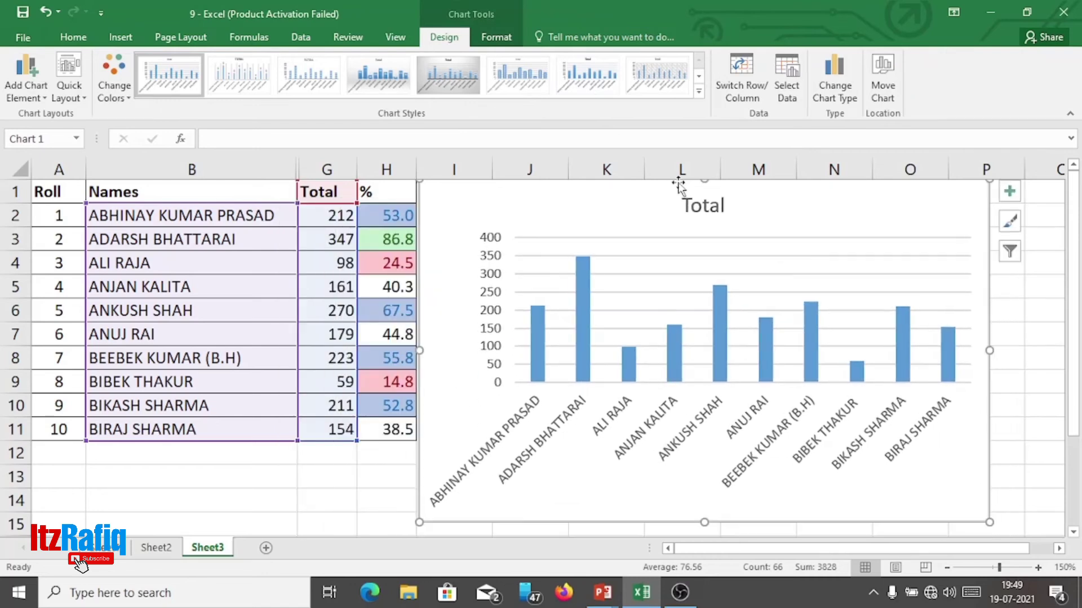
left_click(1028, 454)
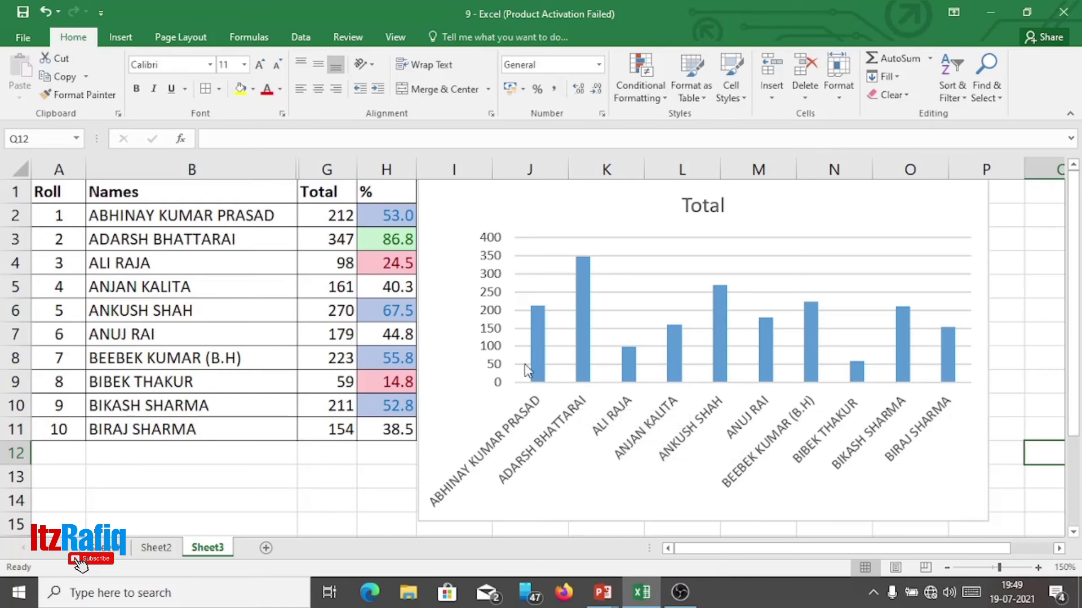
mouse_move(535, 370)
mouse_move(956, 365)
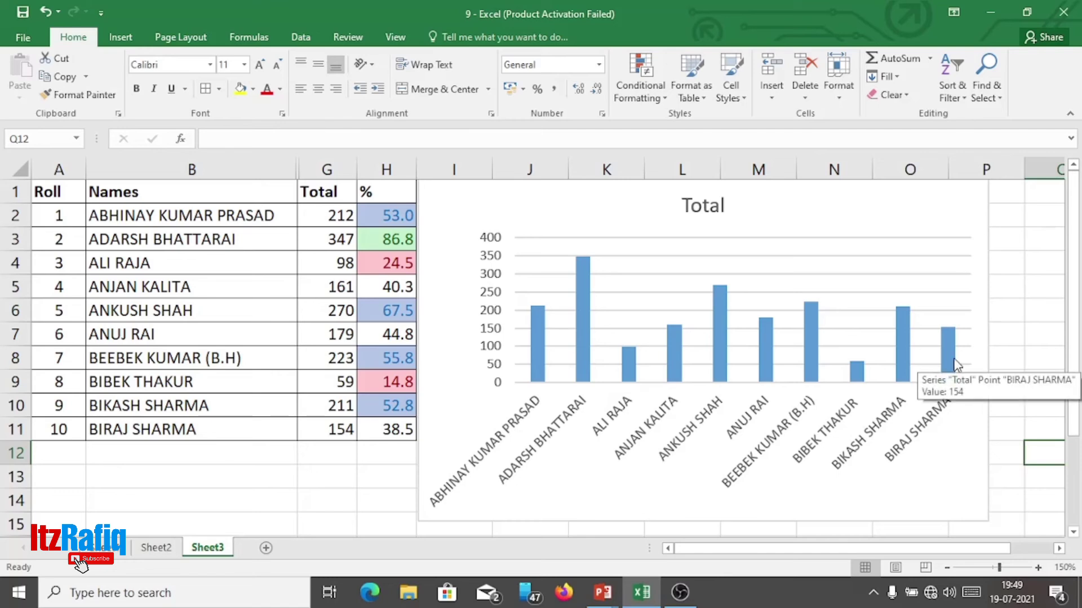
Step: Recolour the chart's Total bars with the orange Monochromatic colour set
left_click(580, 305)
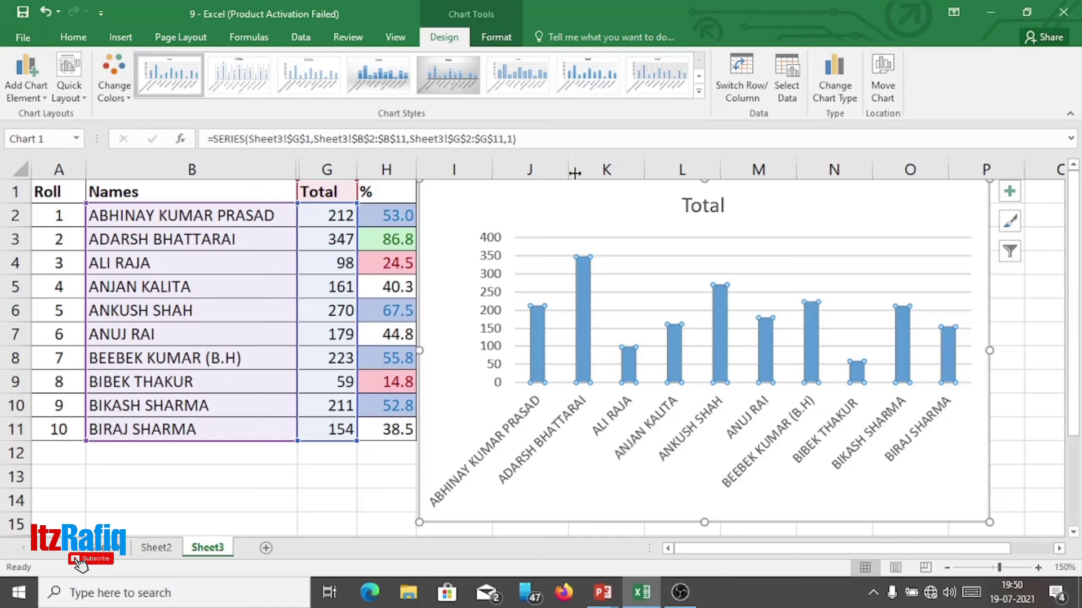
left_click(129, 99)
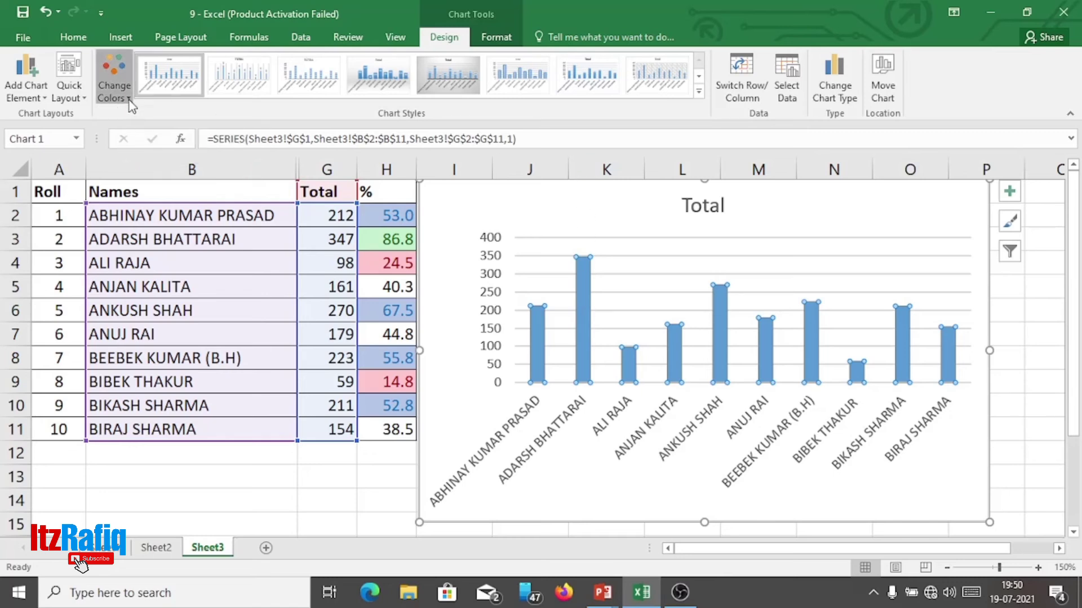
left_click(139, 143)
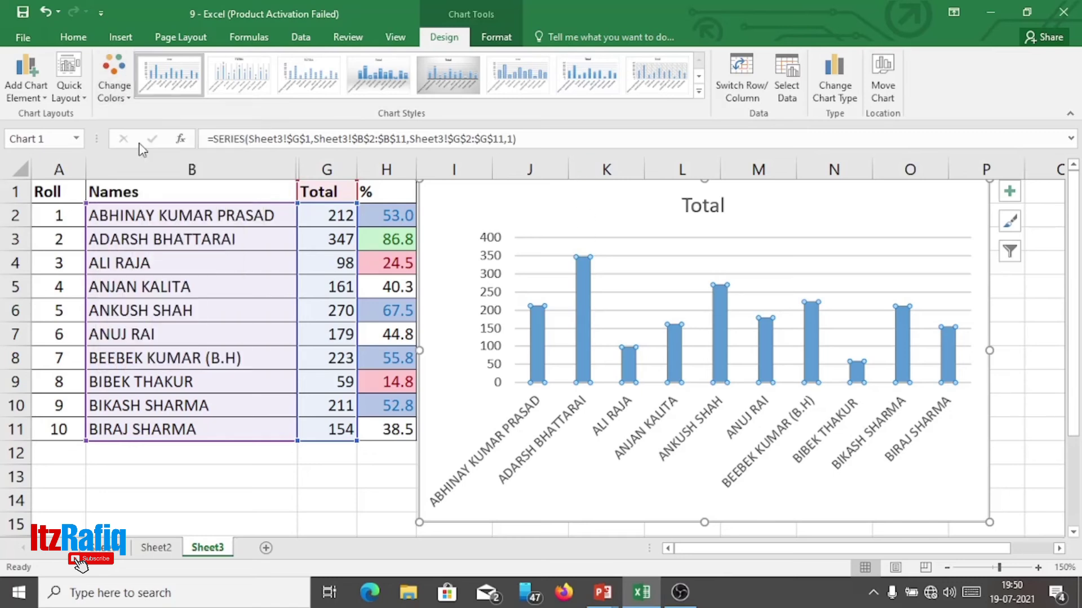
left_click(131, 100)
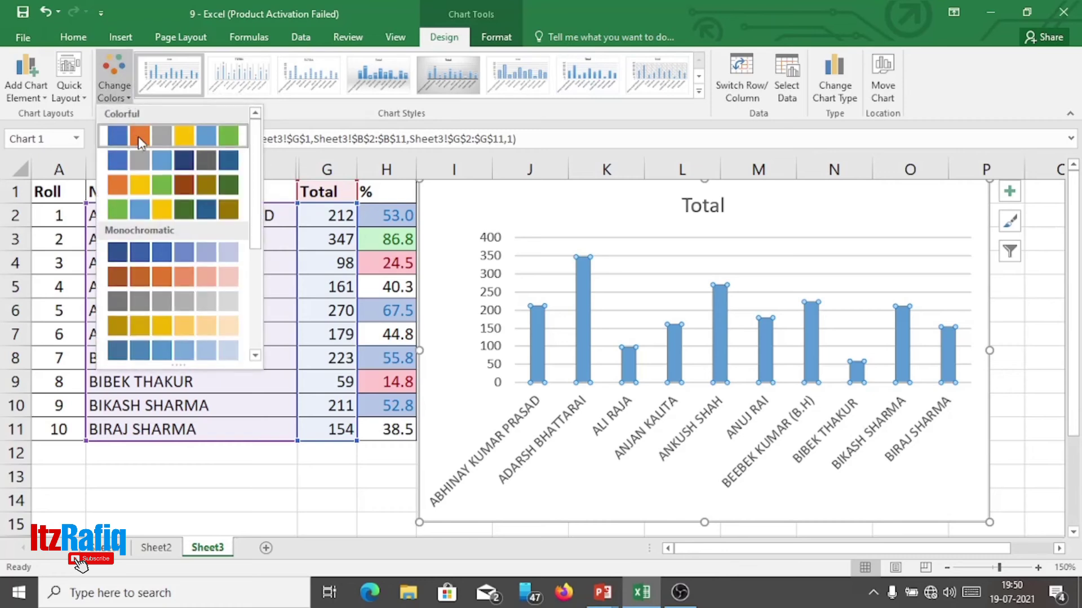
left_click(147, 269)
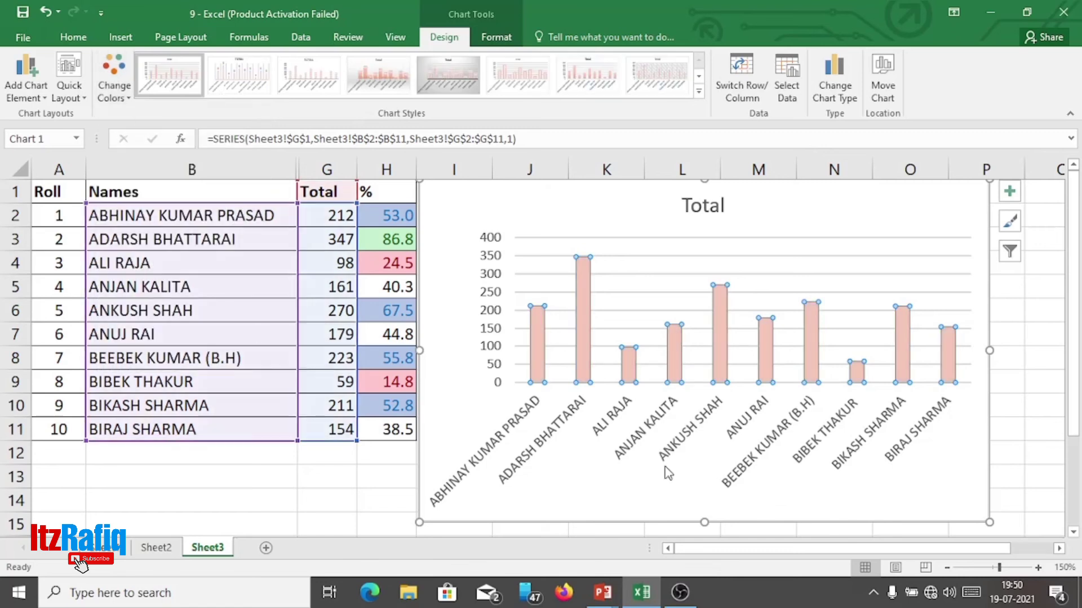
left_click(1033, 381)
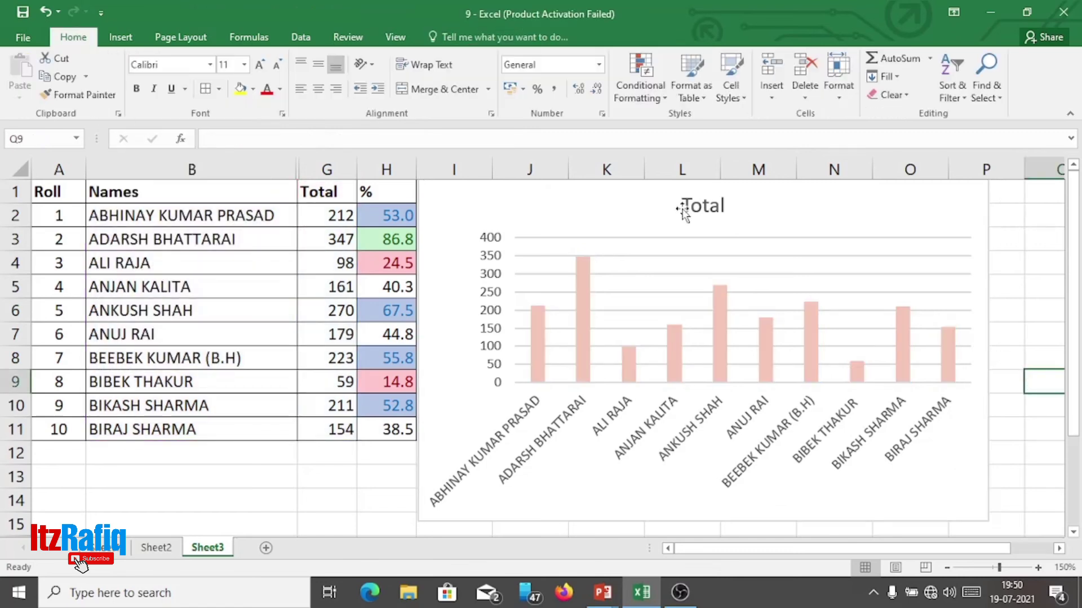
Step: Apply the quick layout that adds a data table and a vertical axis title to the chart
left_click(580, 202)
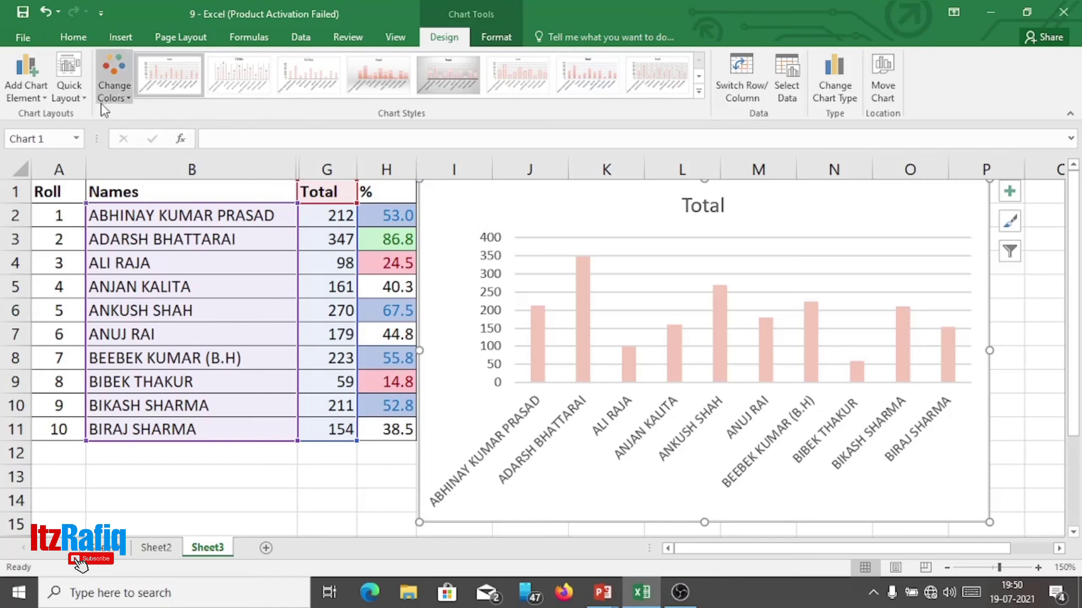
left_click(68, 93)
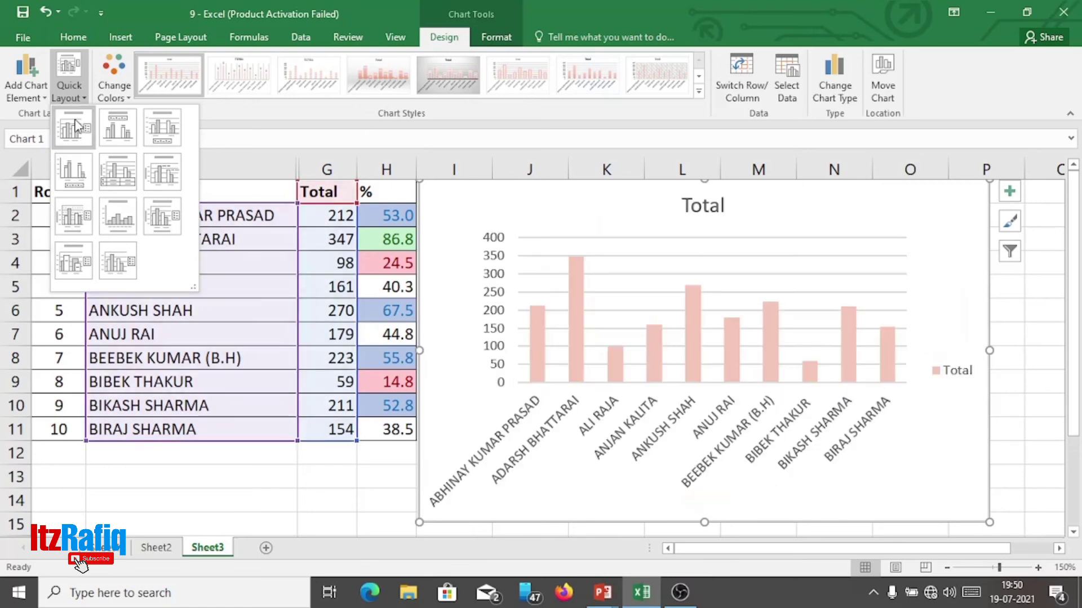
left_click(116, 177)
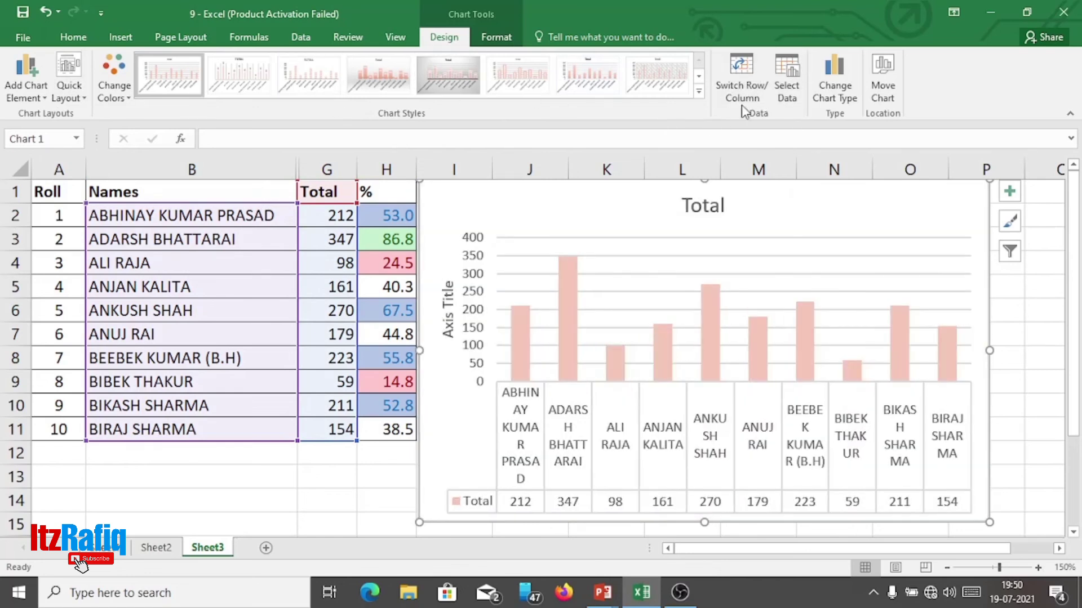
Step: Change the Total chart's type to Clustered Bar
left_click(843, 107)
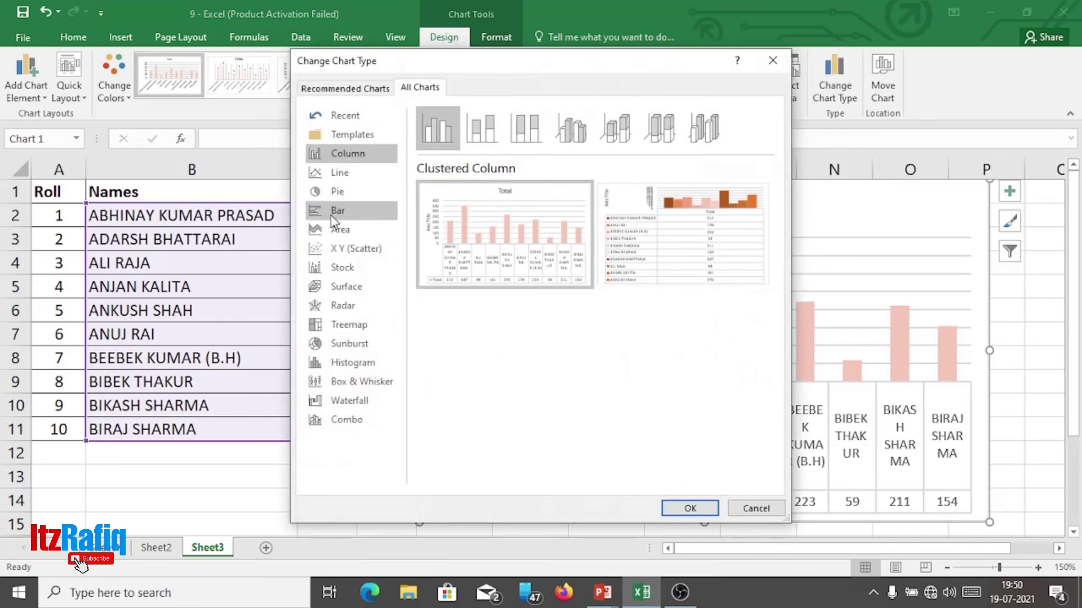
left_click(369, 173)
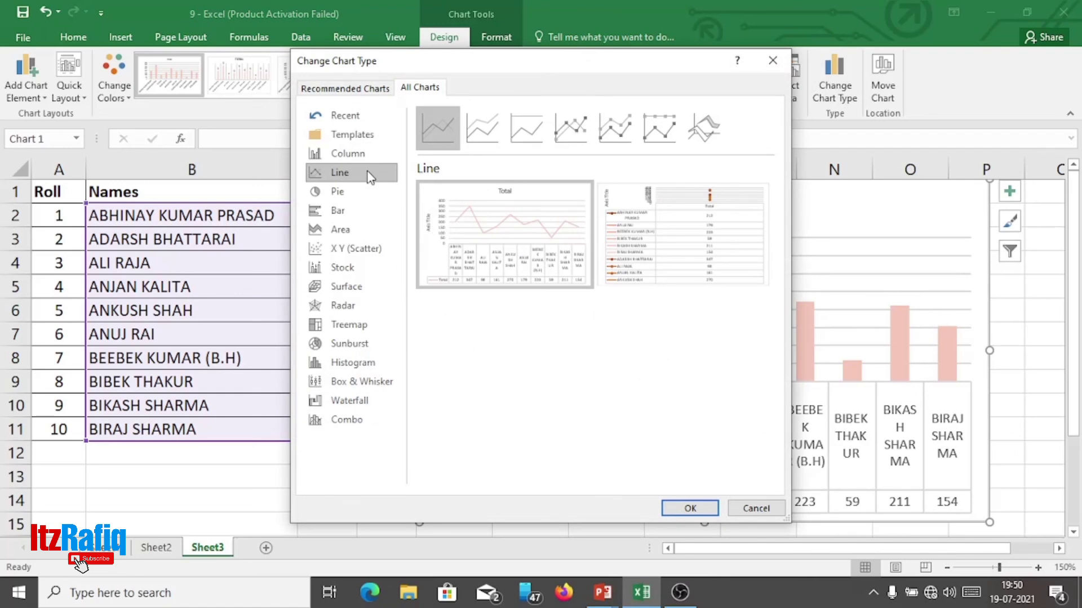
mouse_move(494, 237)
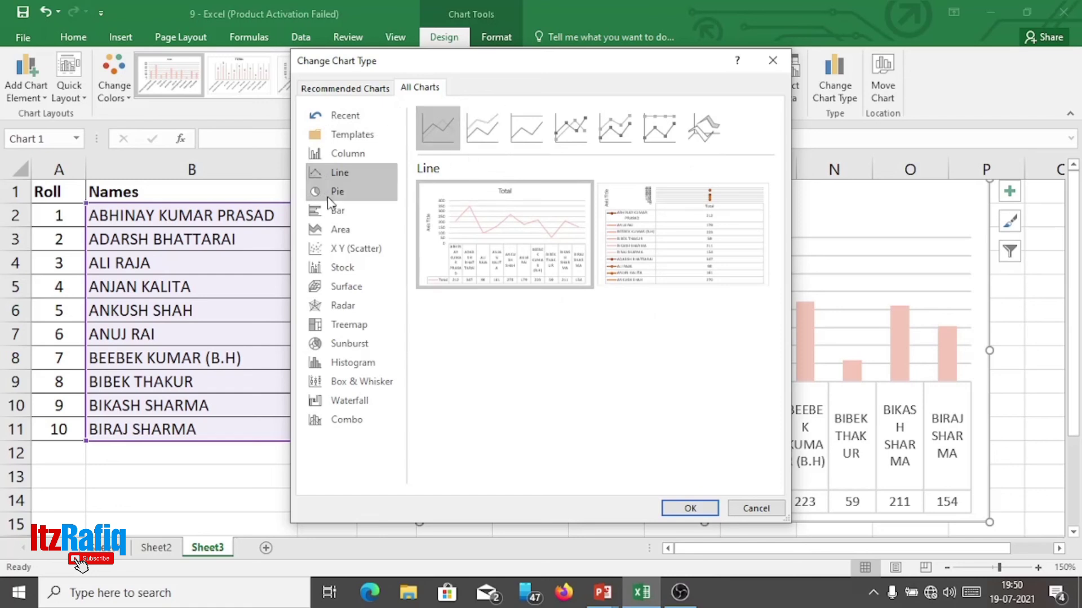
left_click(355, 214)
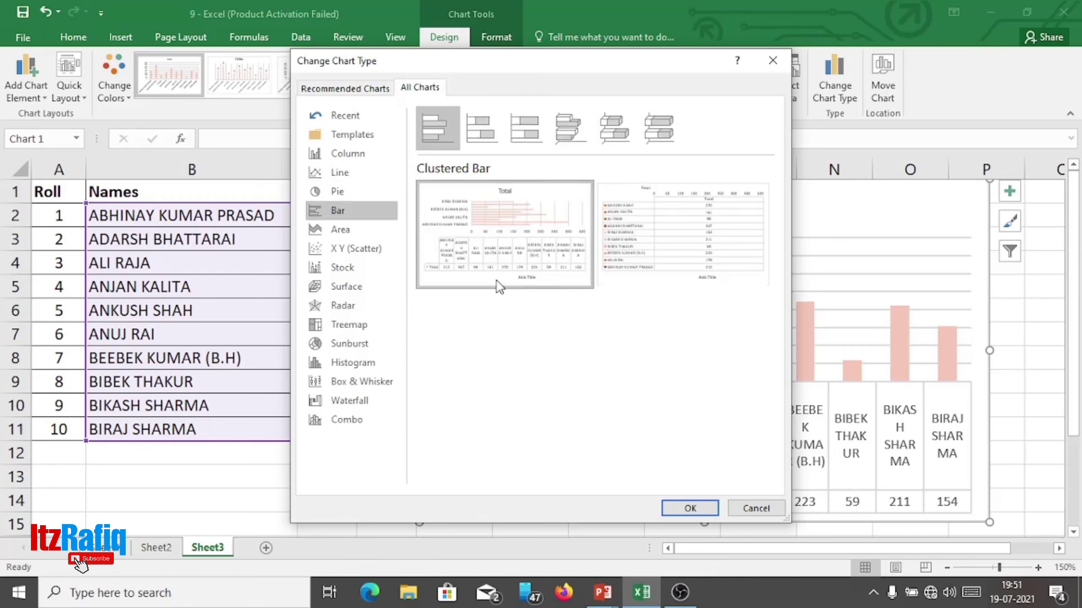
left_click(677, 509)
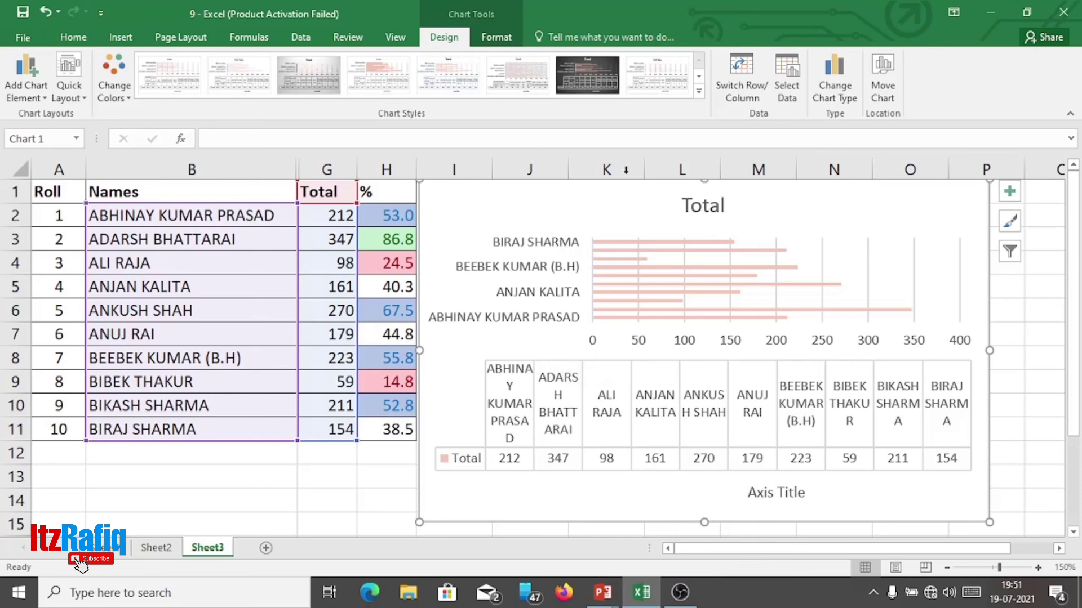
Step: Change the Total chart's type to Pie
left_click(834, 106)
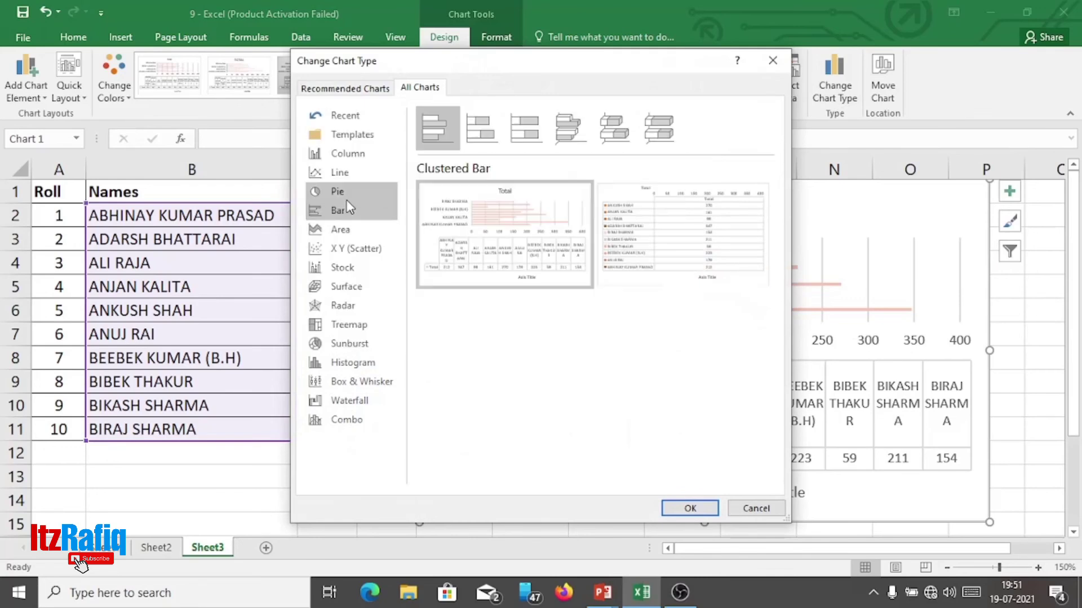
left_click(343, 194)
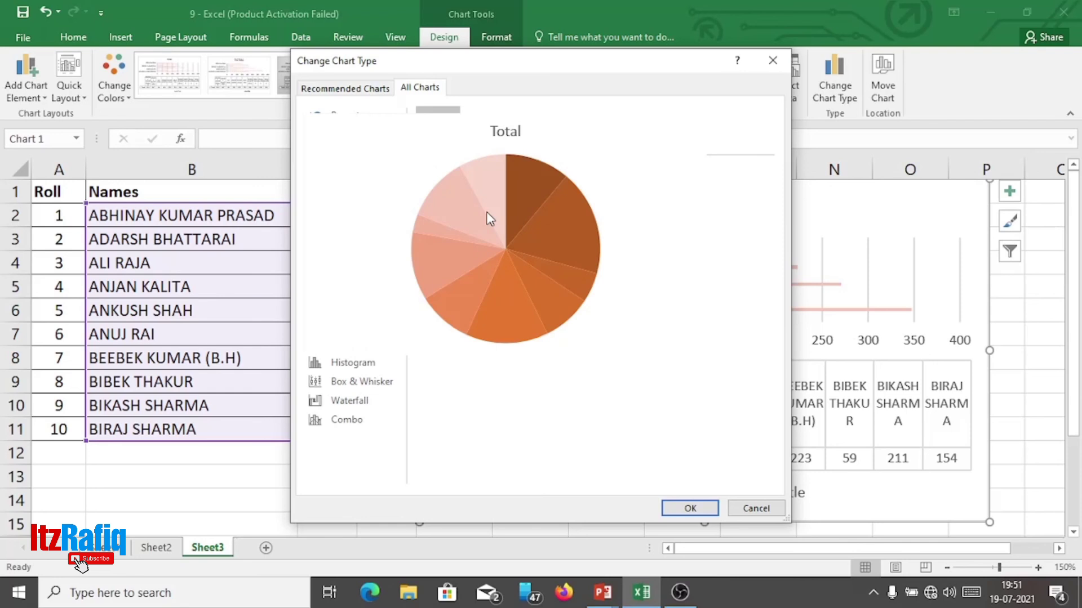
left_click(691, 508)
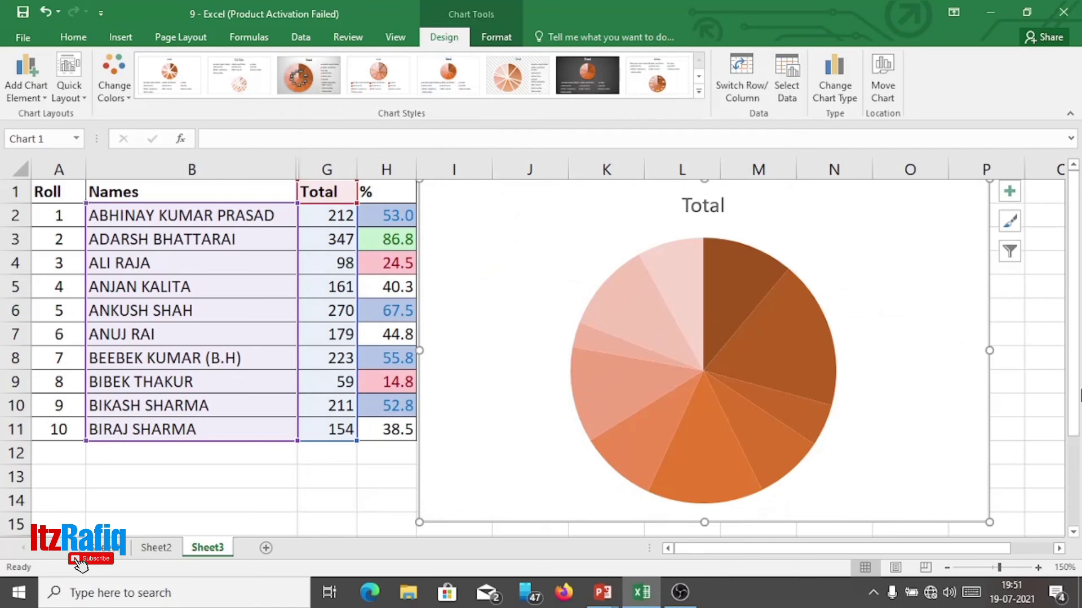
mouse_move(1075, 308)
left_mouse_down()
mouse_move(1076, 324)
mouse_move(1077, 308)
left_mouse_up()
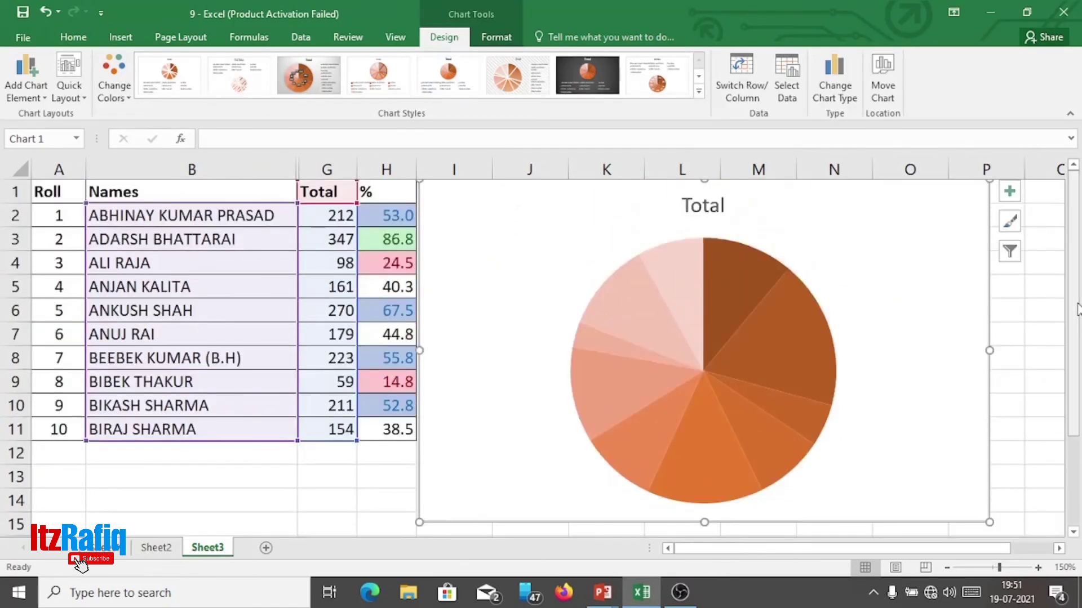